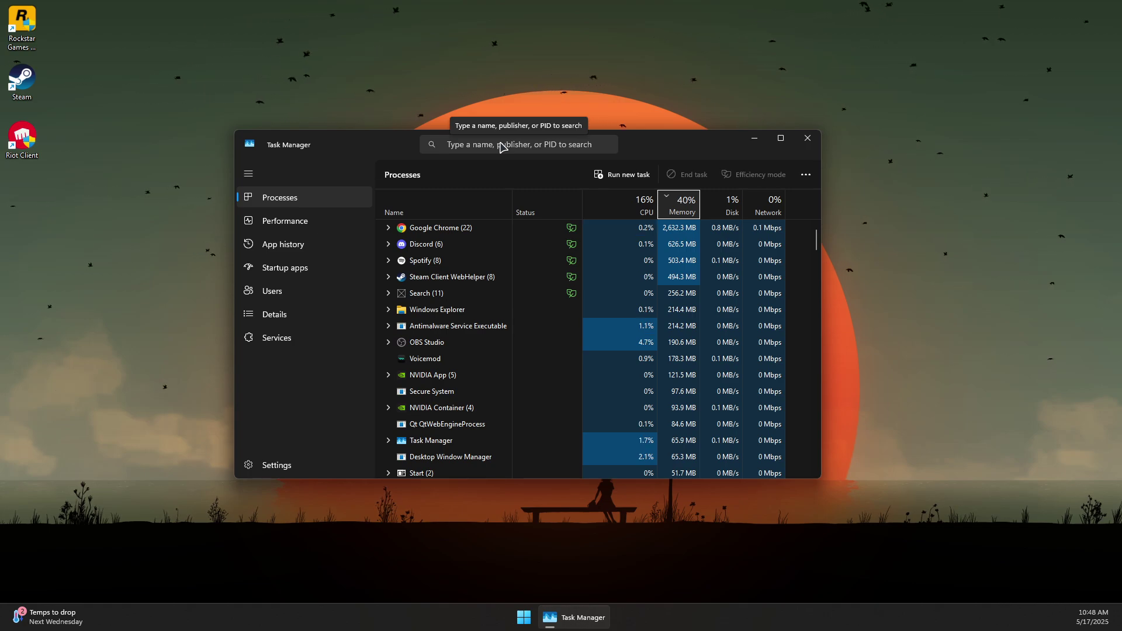
Search the running processes for riot, league, valorant and vanguard in turn, and clear the search text
{"action": "left_click", "coordinate": [500, 146]}
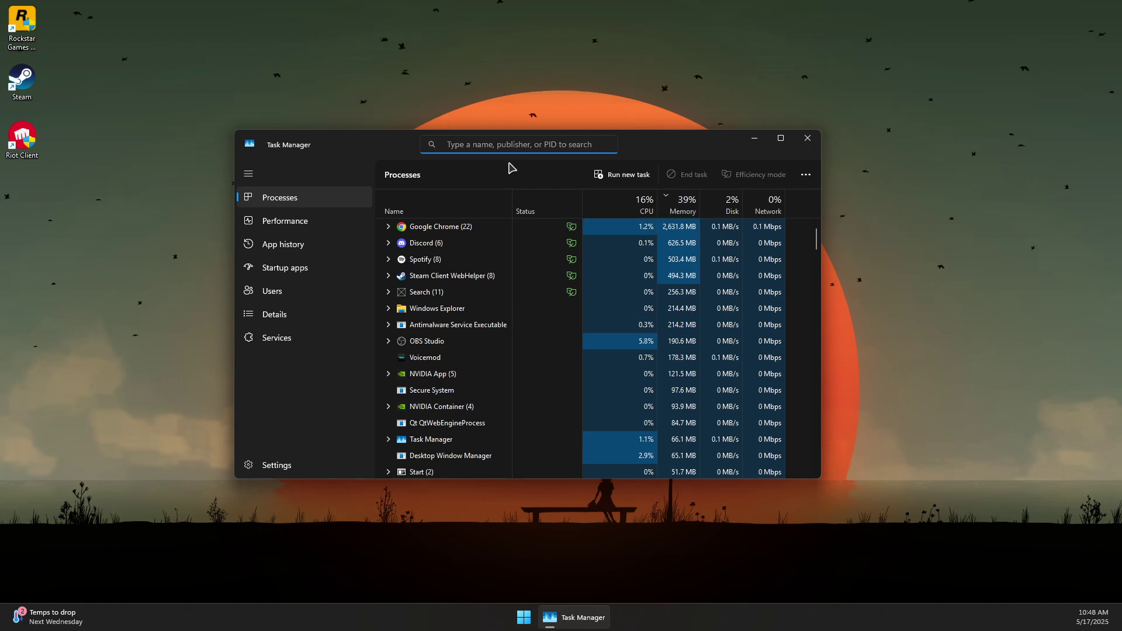
{"action": "type", "text": "riot"}
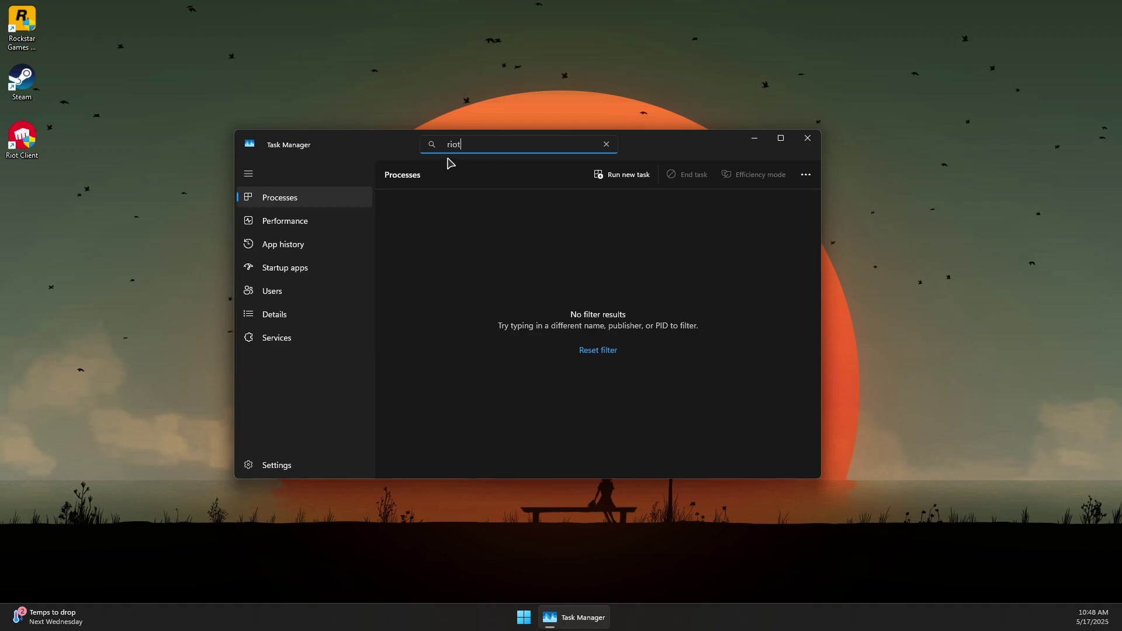
{"action": "key", "text": "ctrl+a"}
{"action": "type", "text": "le"}
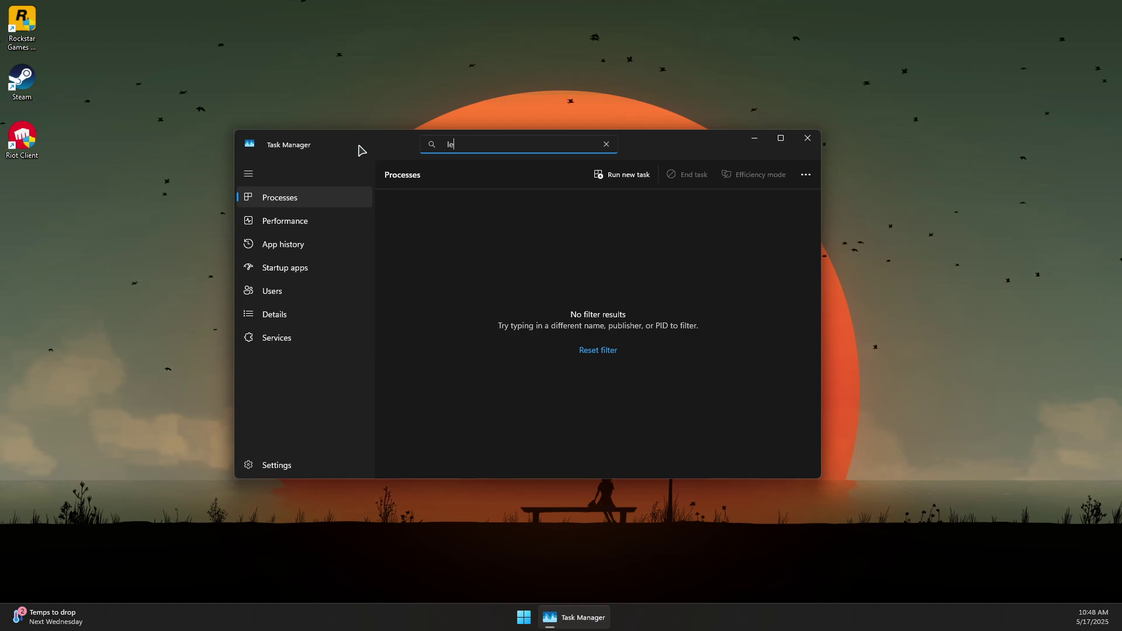
{"action": "type", "text": "ague"}
{"action": "key", "text": "ctrl+a"}
{"action": "type", "text": "valorant"}
{"action": "key", "text": "ctrl+a"}
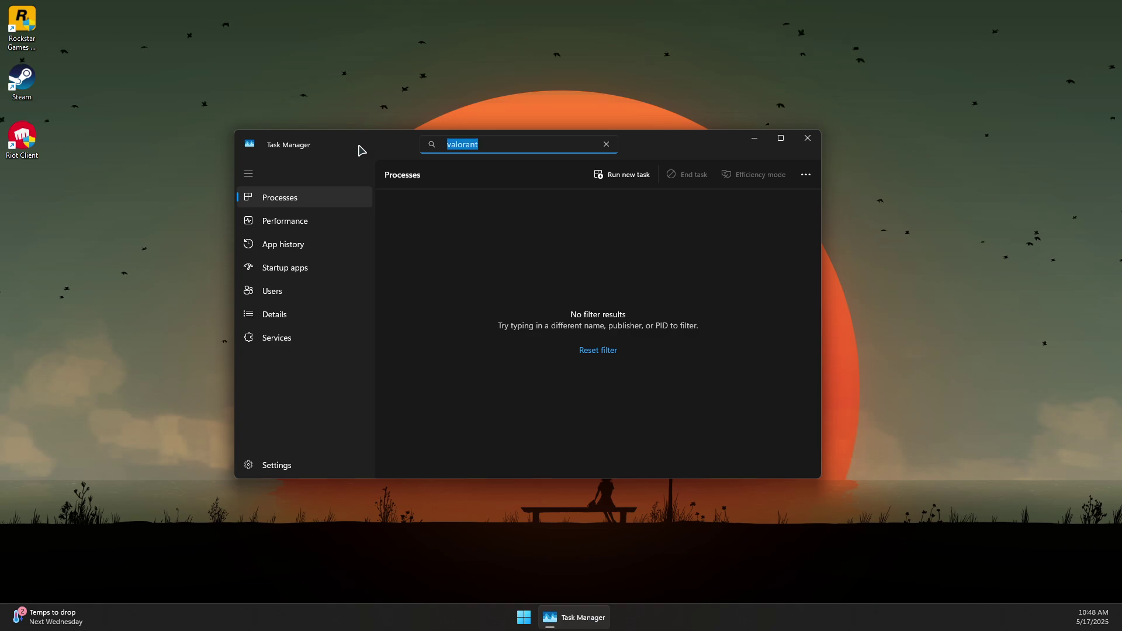
{"action": "type", "text": "vanguard"}
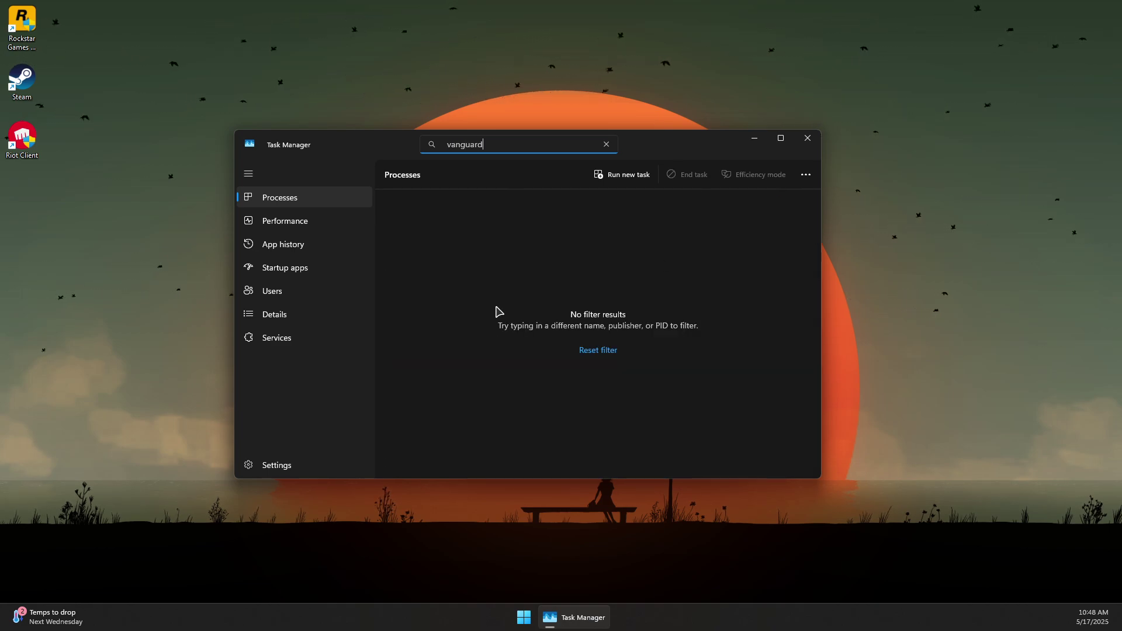
{"action": "left_click_drag", "start_coordinate": [490, 154], "coordinate": [401, 144]}
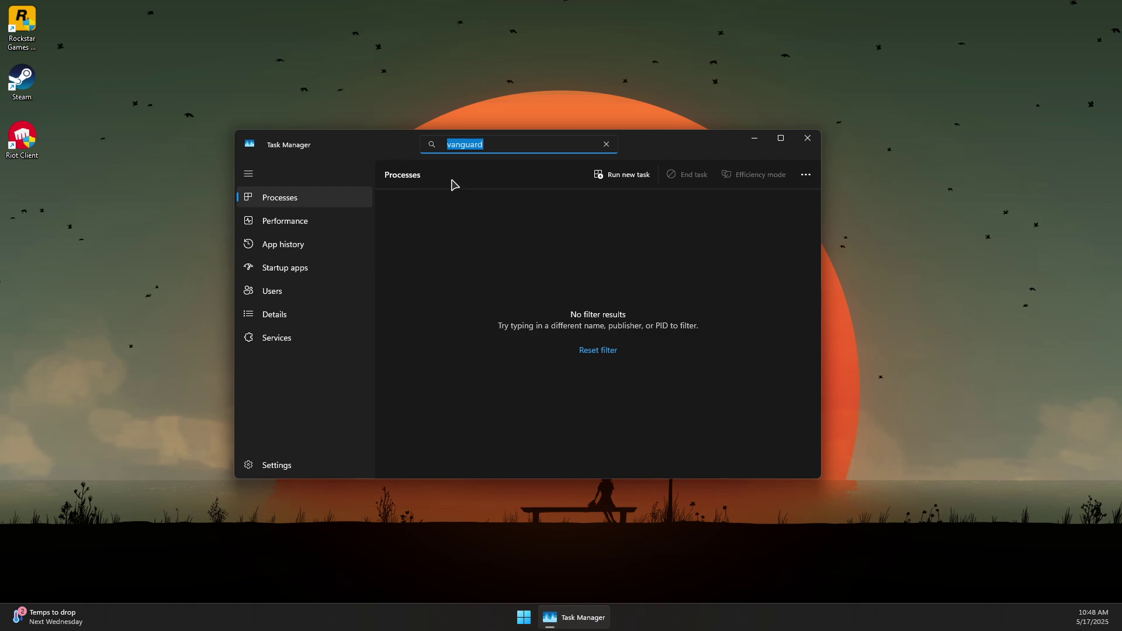
{"action": "key", "text": "BackSpace"}
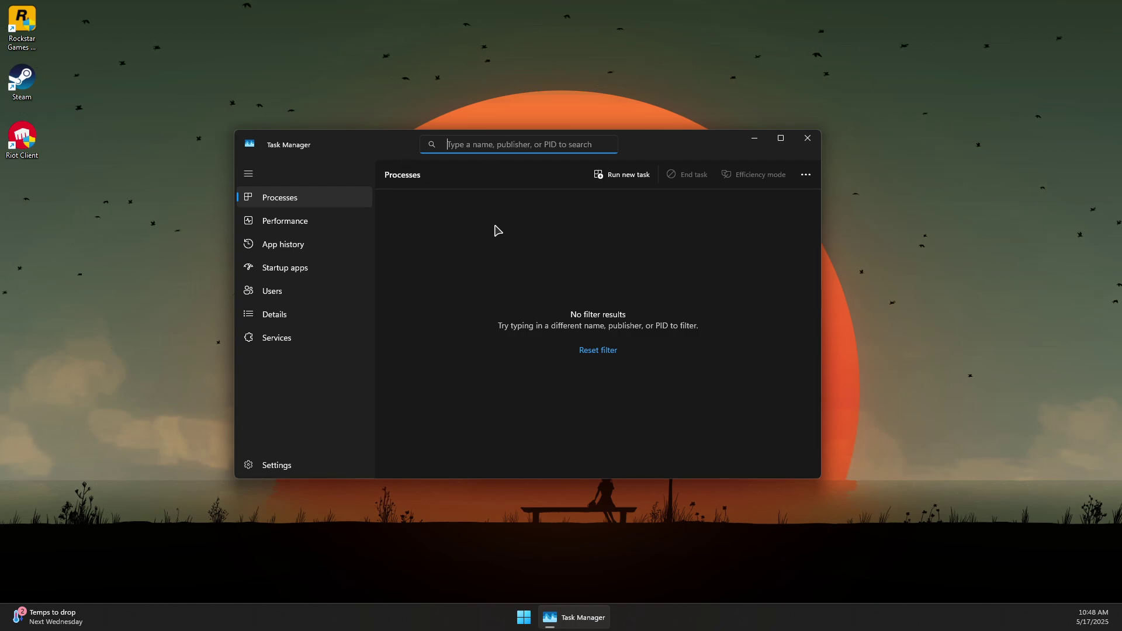
View the available actions for the Google Chrome process, dismiss them and close Task Manager
{"action": "right_click", "coordinate": [447, 225]}
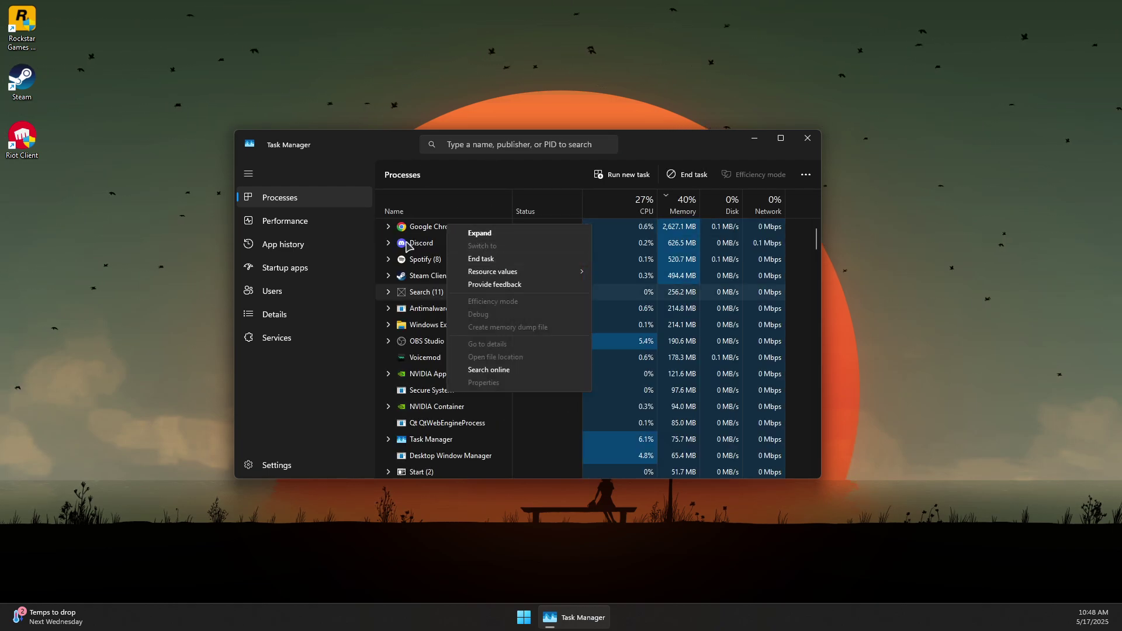
{"action": "left_click", "coordinate": [444, 229]}
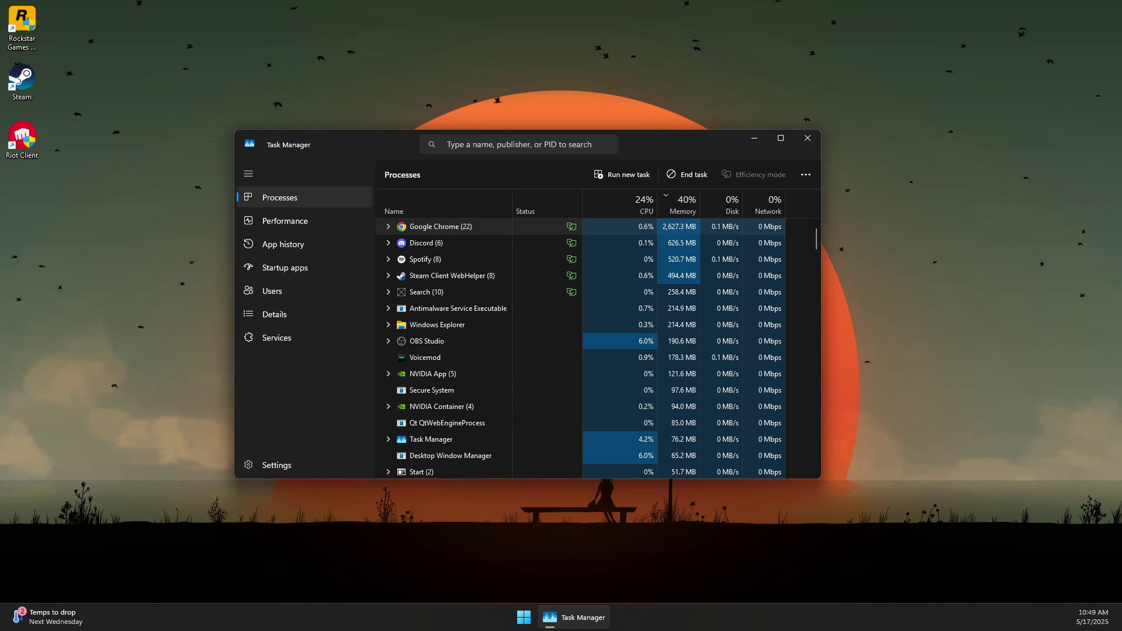
{"action": "key", "text": "alt+F4"}
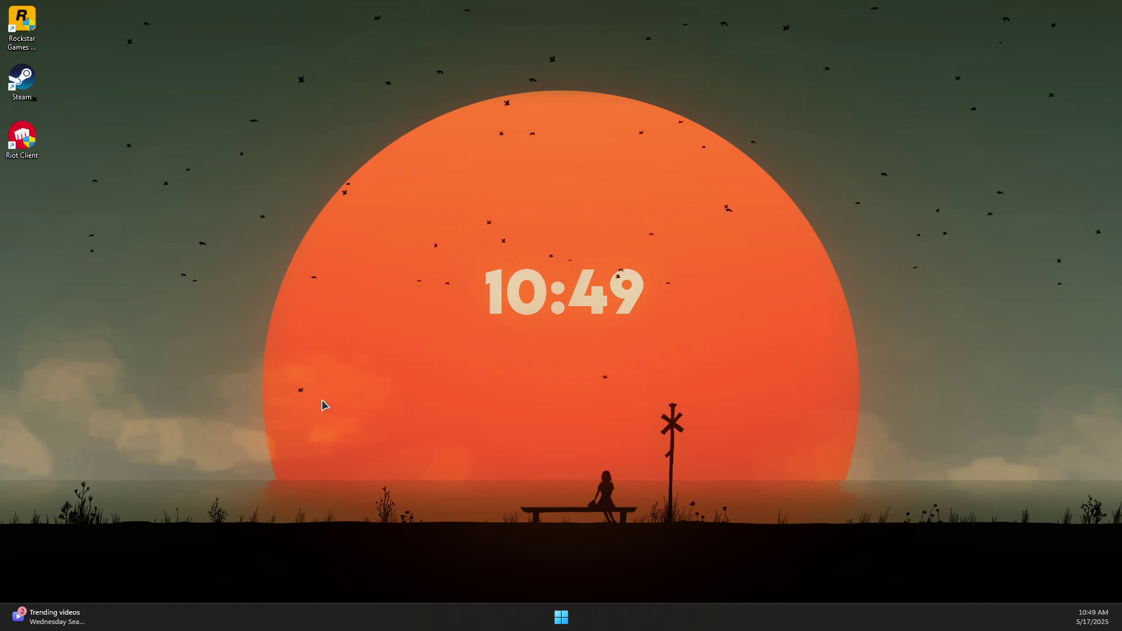
Open the Windows list of installed apps and search it for riot client
{"action": "right_click", "coordinate": [556, 620]}
{"action": "left_click", "coordinate": [555, 284]}
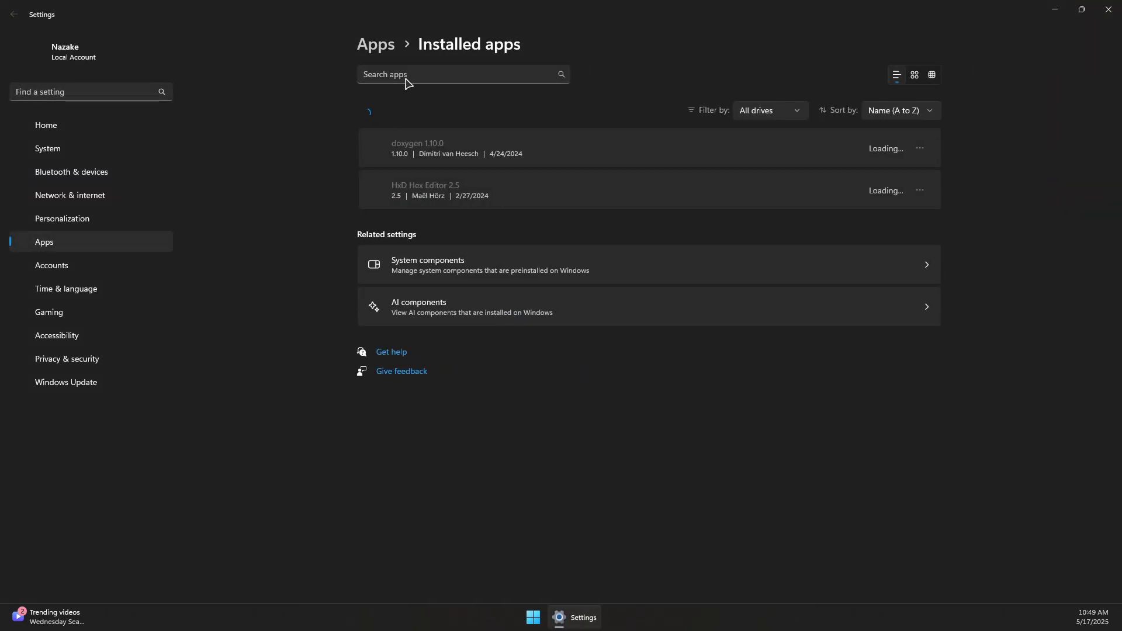
{"action": "left_click", "coordinate": [437, 74]}
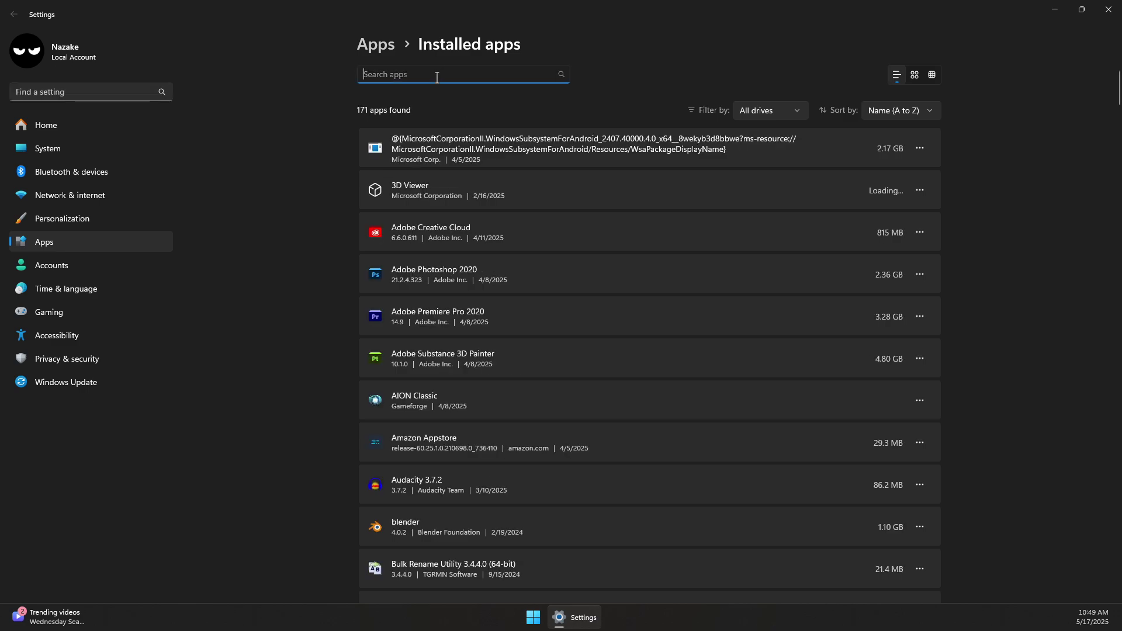
{"action": "type", "text": "riot client"}
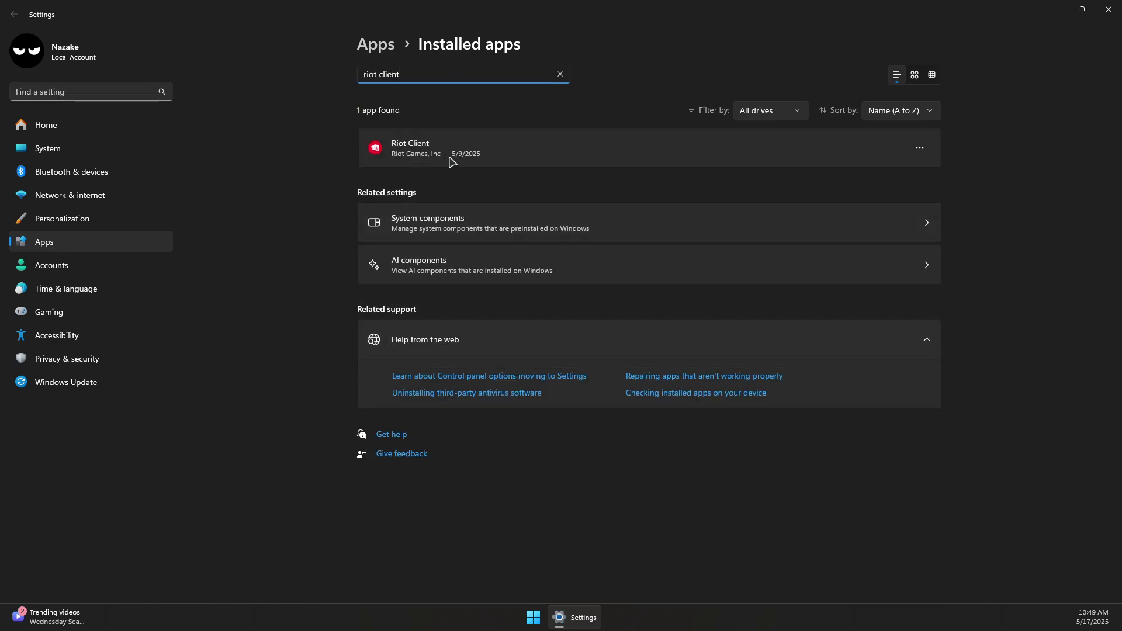
Try to uninstall Riot Client from the installed apps, confirming the removal
{"action": "left_click", "coordinate": [918, 151]}
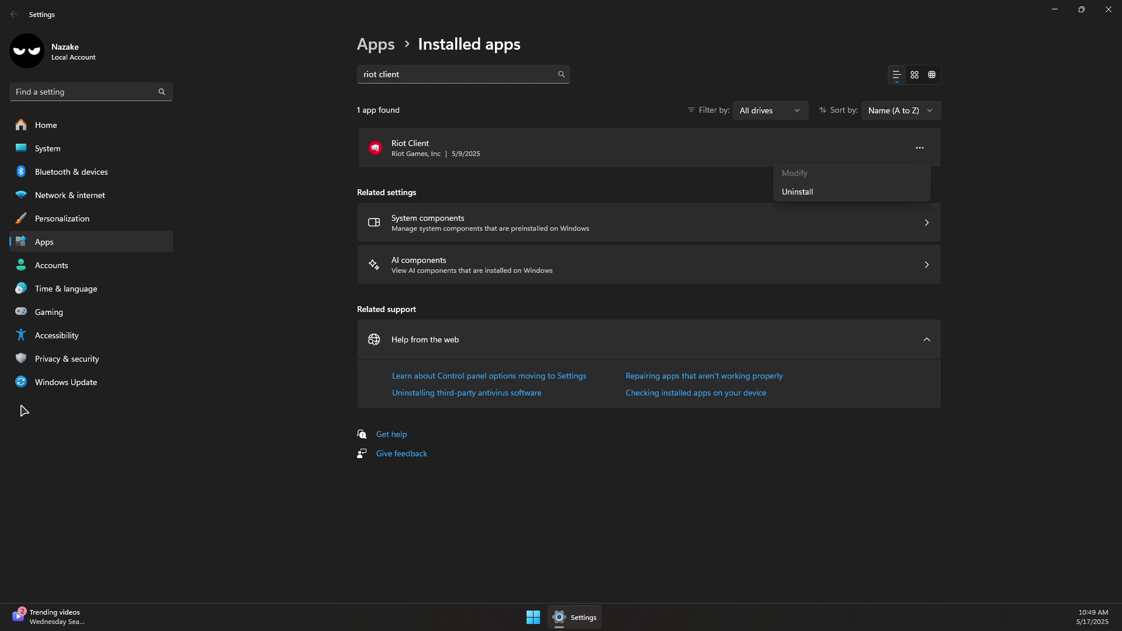
{"action": "left_click", "coordinate": [818, 193]}
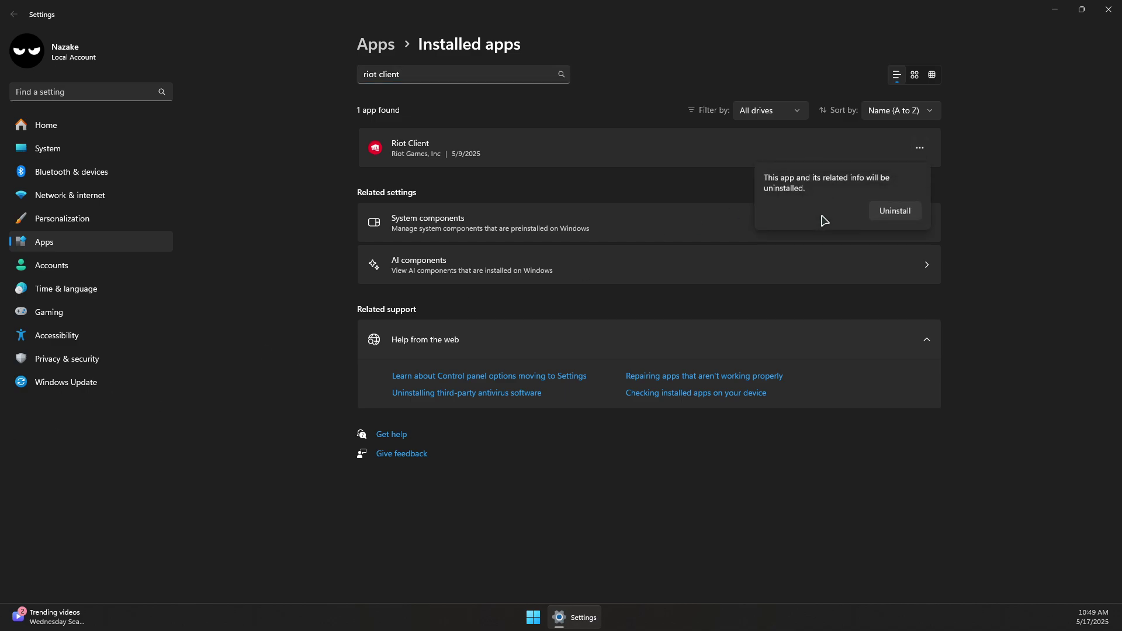
{"action": "left_click", "coordinate": [886, 216]}
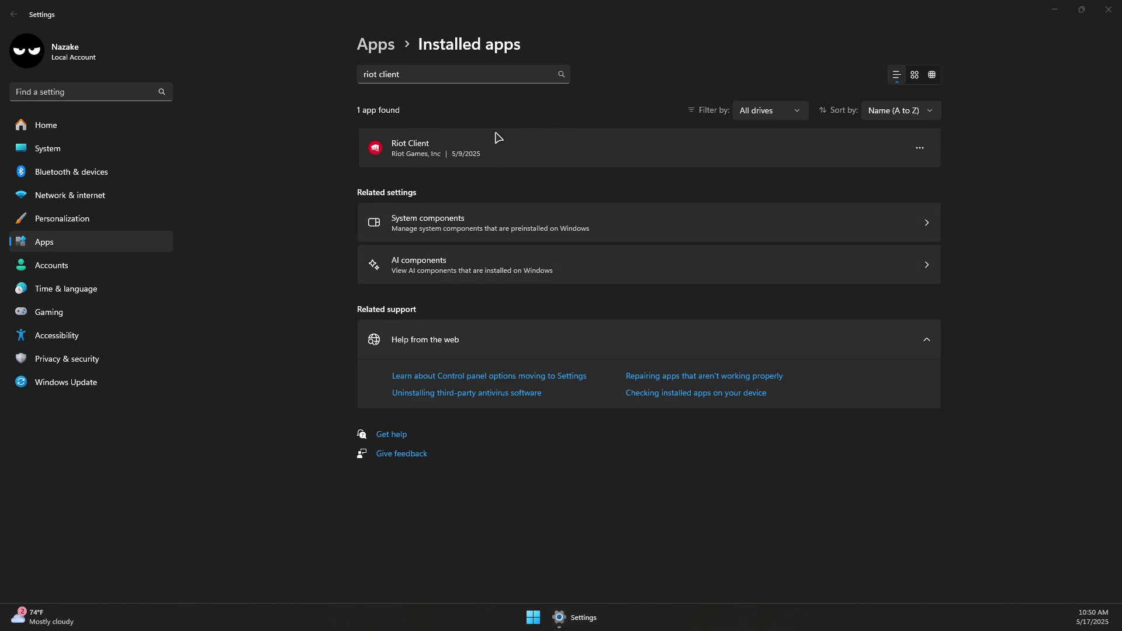
Search the installed apps for valorant and bring up the uninstall option for VALORANT
{"action": "left_click", "coordinate": [430, 75]}
{"action": "left_click_drag", "start_coordinate": [430, 75], "coordinate": [341, 71]}
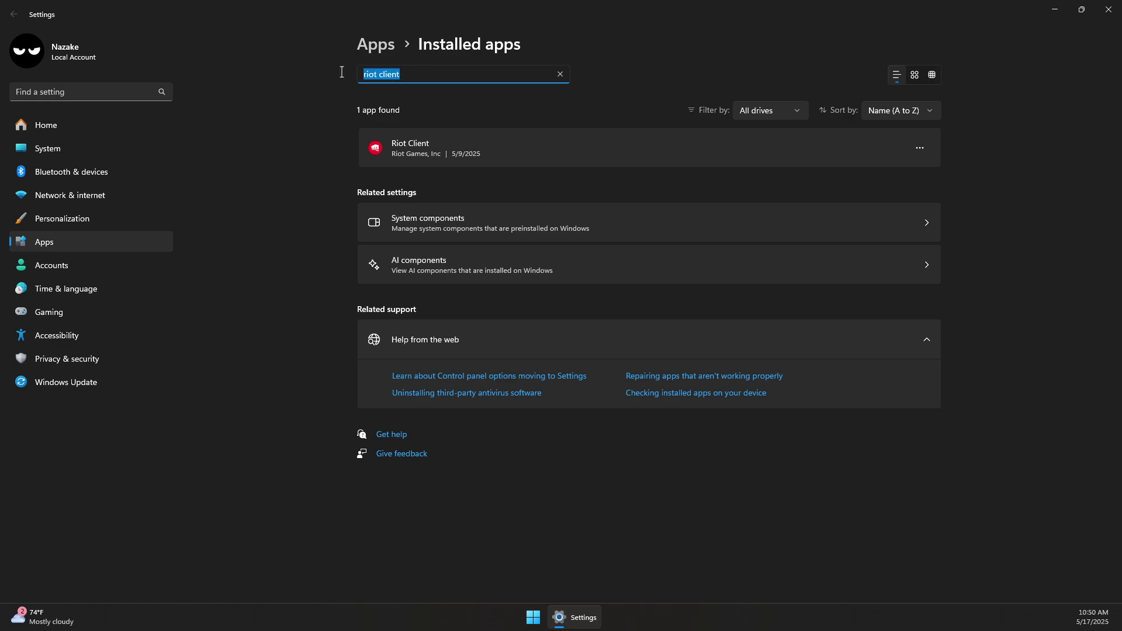
{"action": "left_click", "coordinate": [427, 78]}
{"action": "left_click_drag", "start_coordinate": [429, 72], "coordinate": [341, 81]}
{"action": "type", "text": "v"}
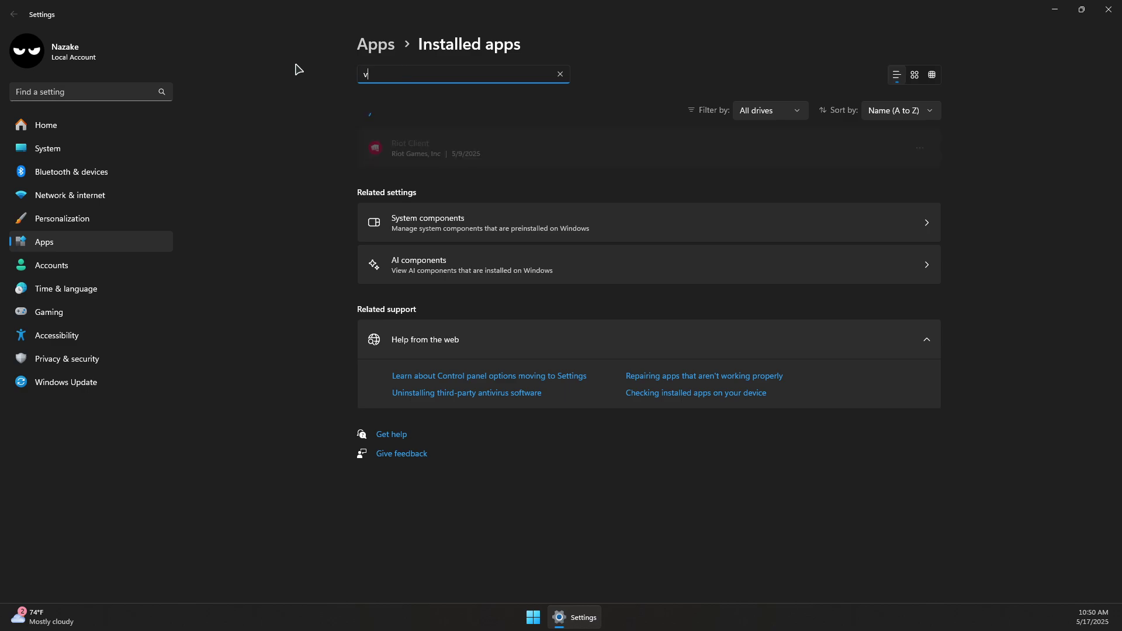
{"action": "type", "text": "alorant"}
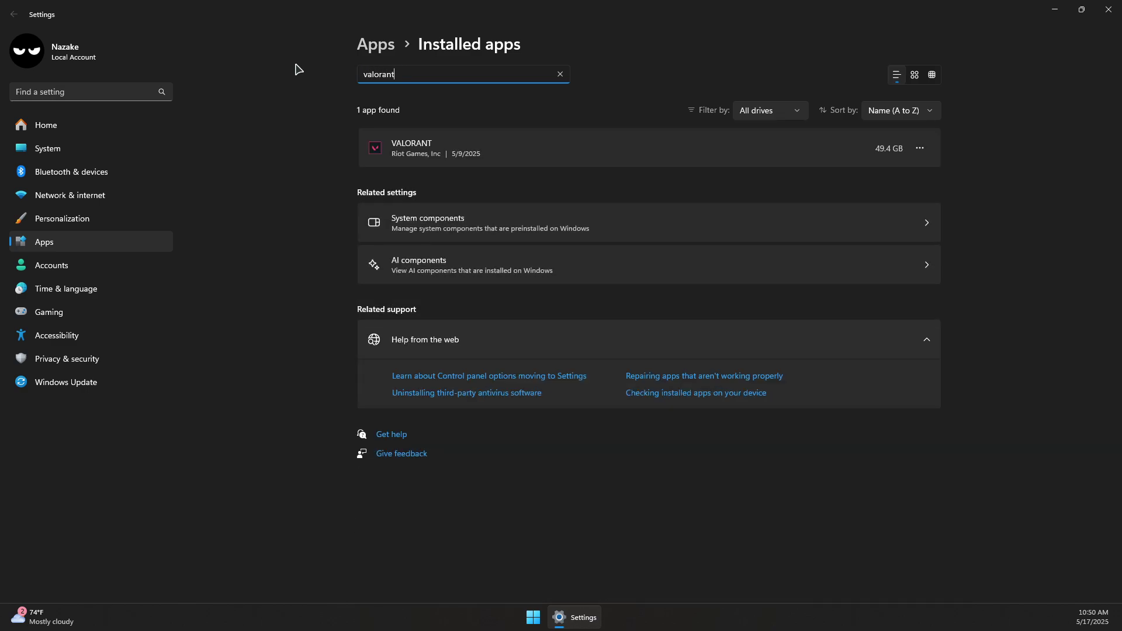
{"action": "left_click", "coordinate": [921, 149]}
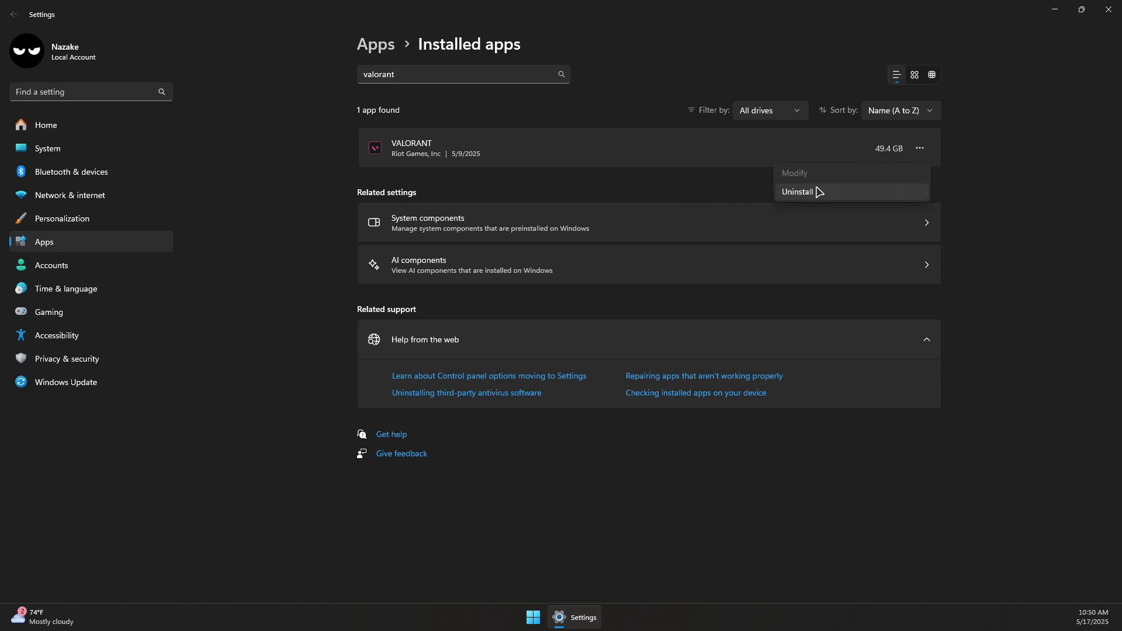
Search the installed apps for league of and bring up the uninstall option for League of Legends
{"action": "left_click", "coordinate": [411, 74]}
{"action": "double_click", "coordinate": [410, 74]}
{"action": "type", "text": "league ofd"}
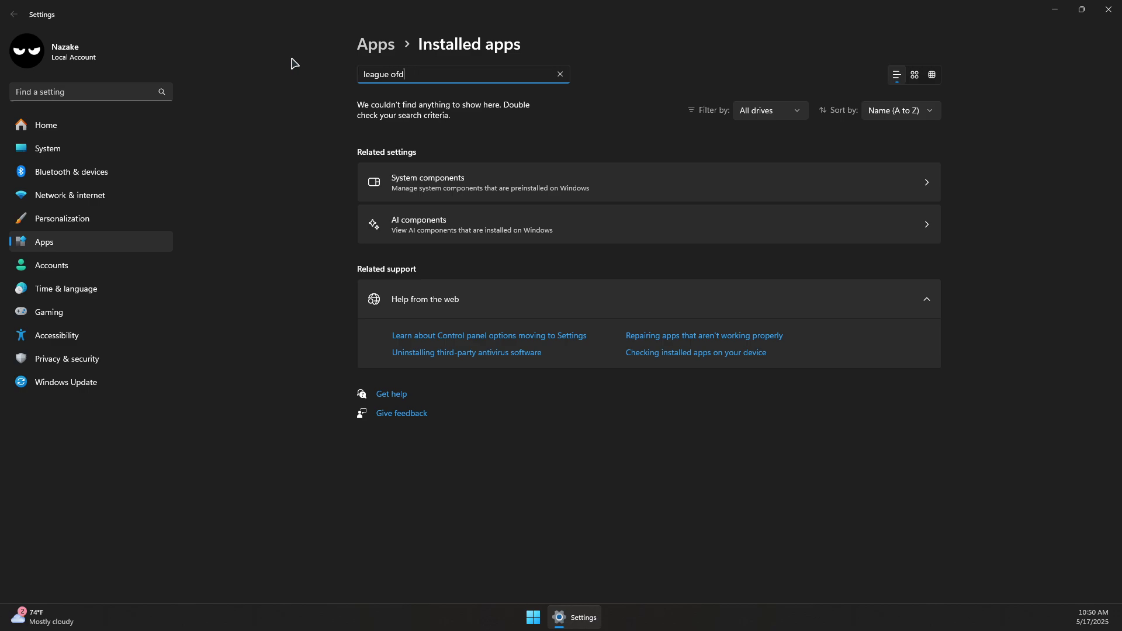
{"action": "key", "text": "BackSpace"}
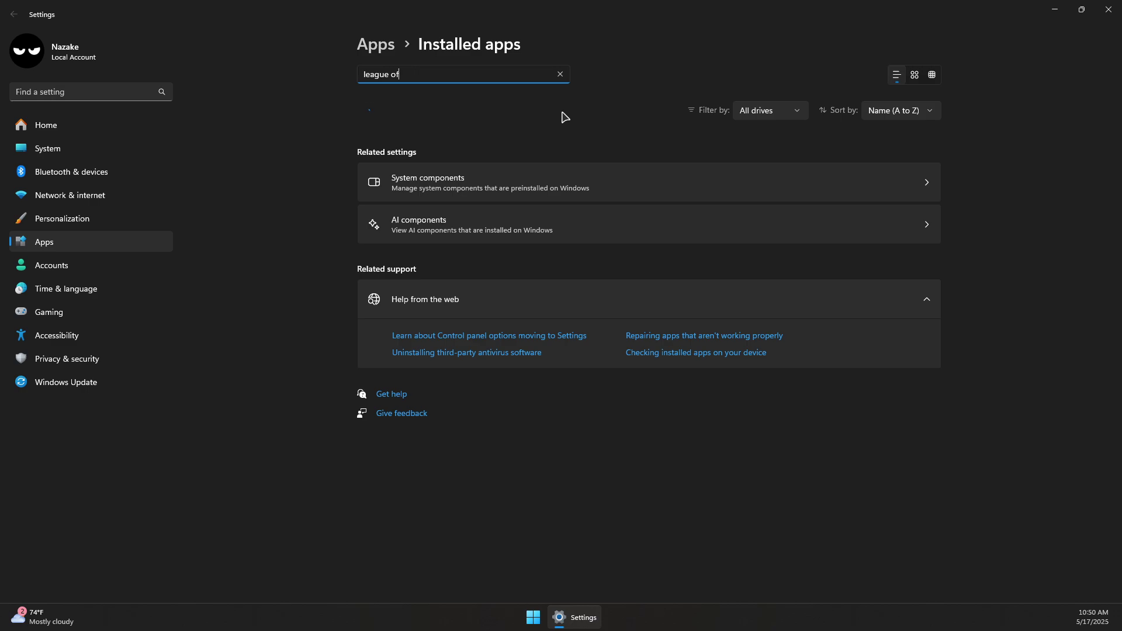
{"action": "left_click", "coordinate": [919, 148]}
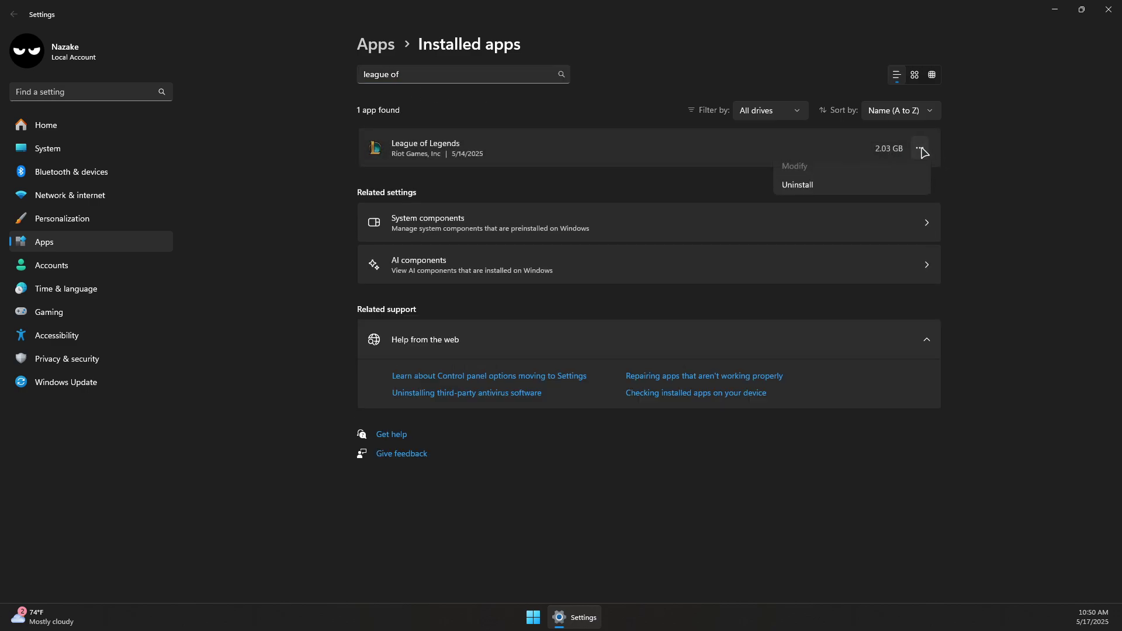
Search the installed apps for riot, view the uninstall option for Riot Client, and close Settings
{"action": "left_click", "coordinate": [423, 76]}
{"action": "left_click_drag", "start_coordinate": [423, 76], "coordinate": [312, 79]}
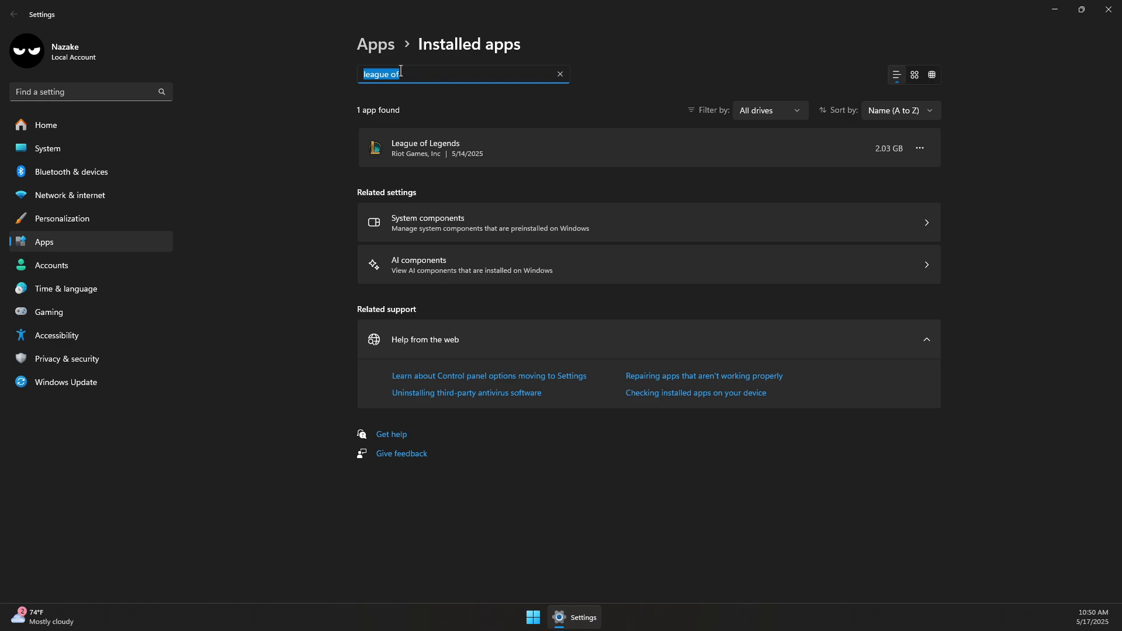
{"action": "type", "text": "riot"}
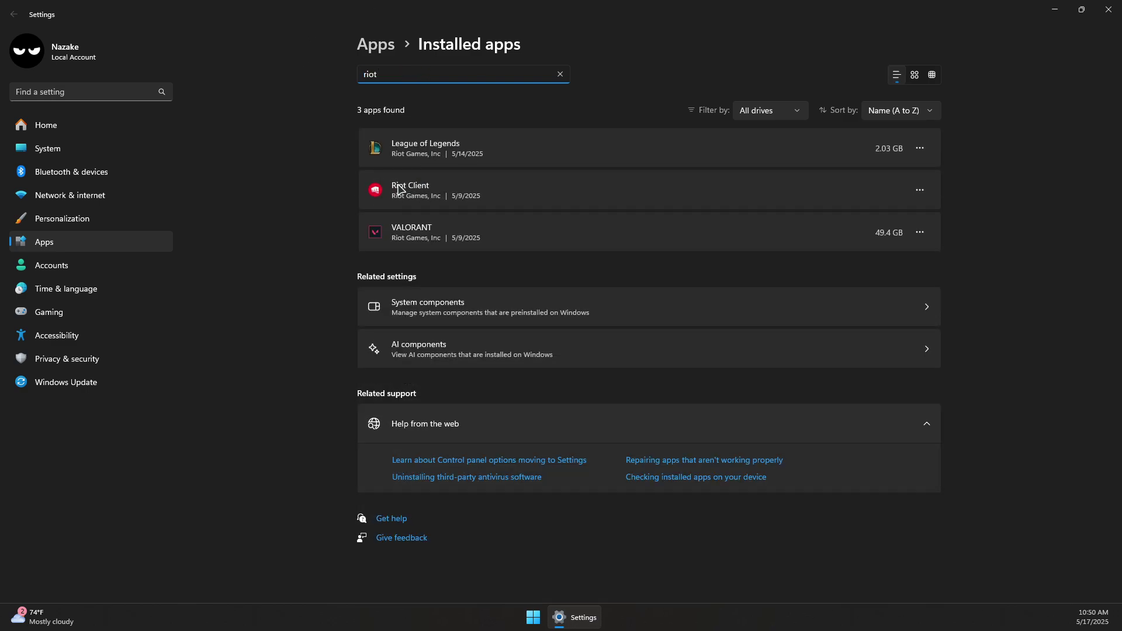
{"action": "left_click", "coordinate": [922, 191]}
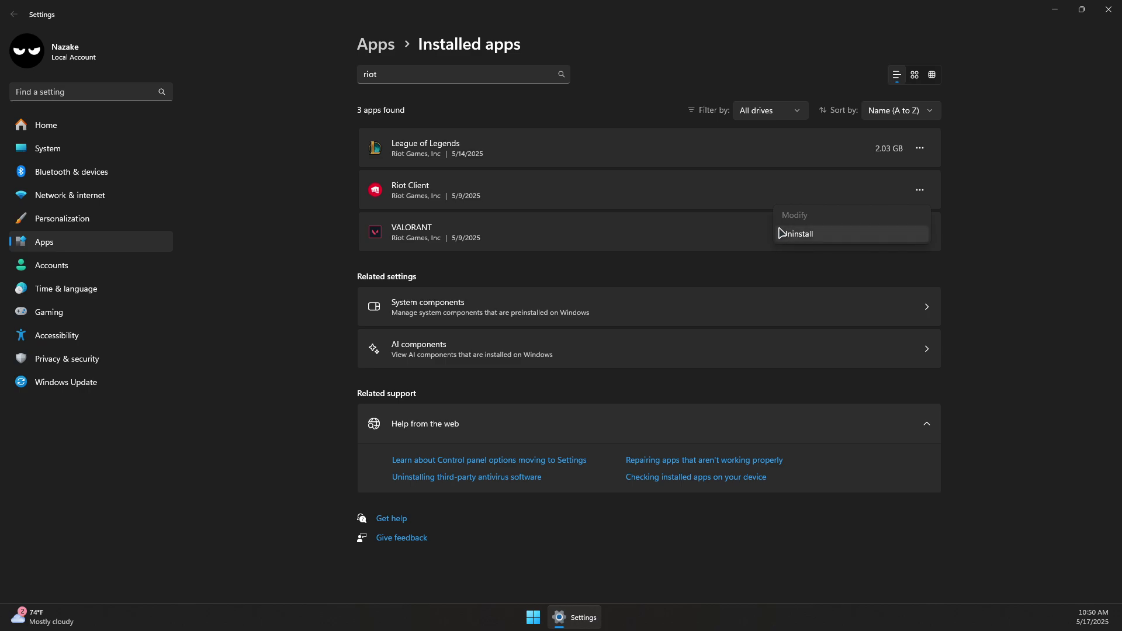
{"action": "left_click", "coordinate": [283, 225]}
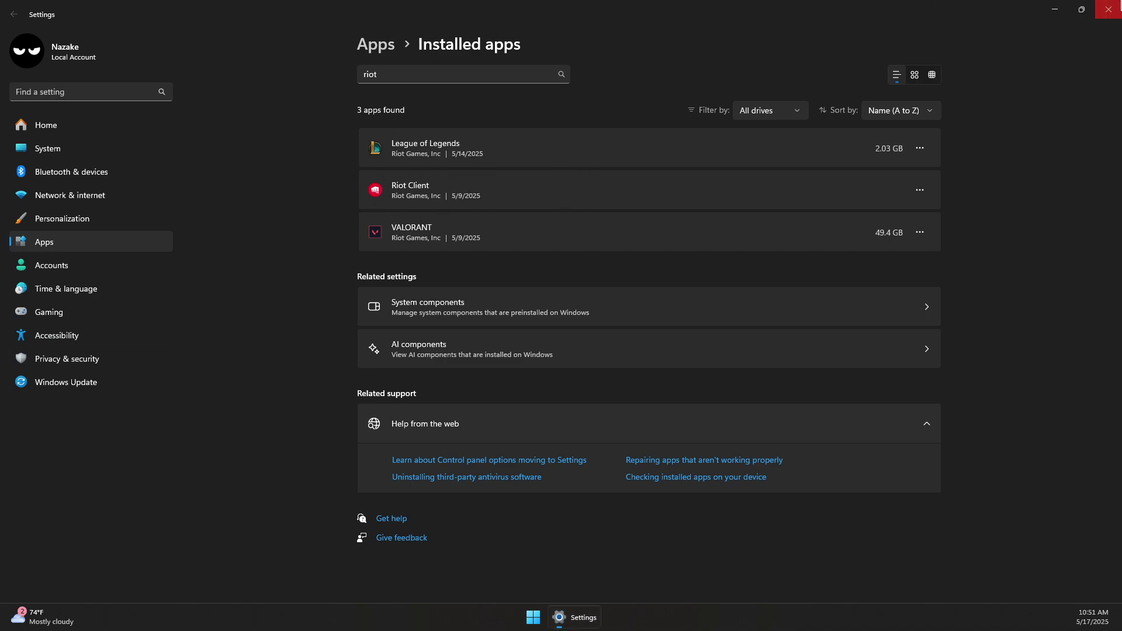
{"action": "left_click", "coordinate": [1108, 10]}
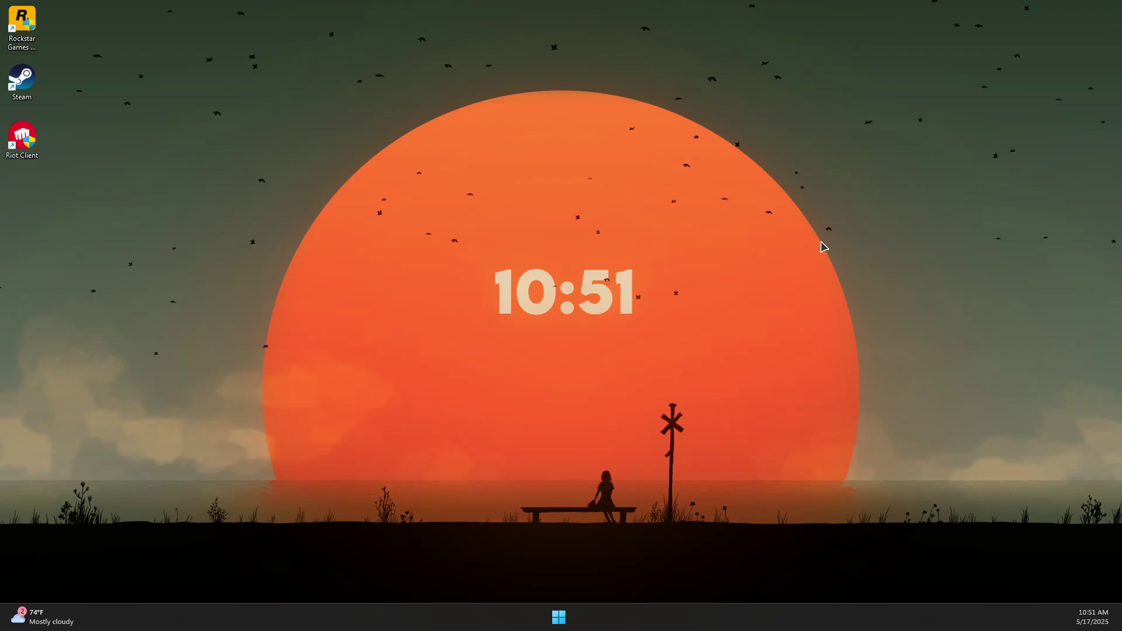
Find Firefox by searching the installed programs for fire, and launch it
{"action": "left_click", "coordinate": [561, 617]}
{"action": "type", "text": "fire"}
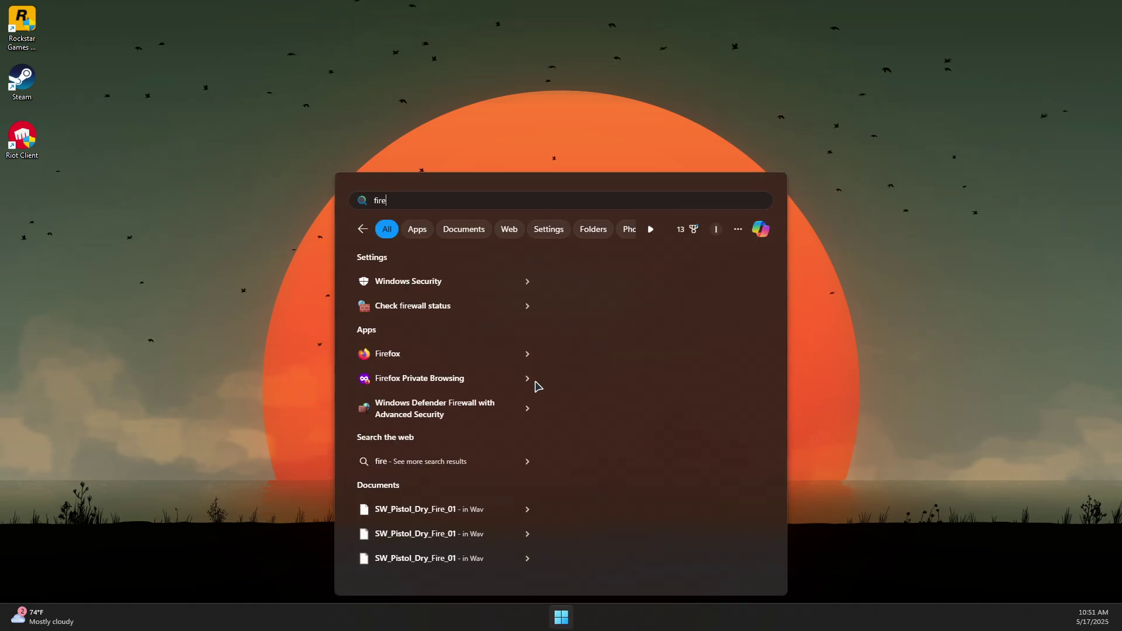
{"action": "left_click", "coordinate": [433, 362]}
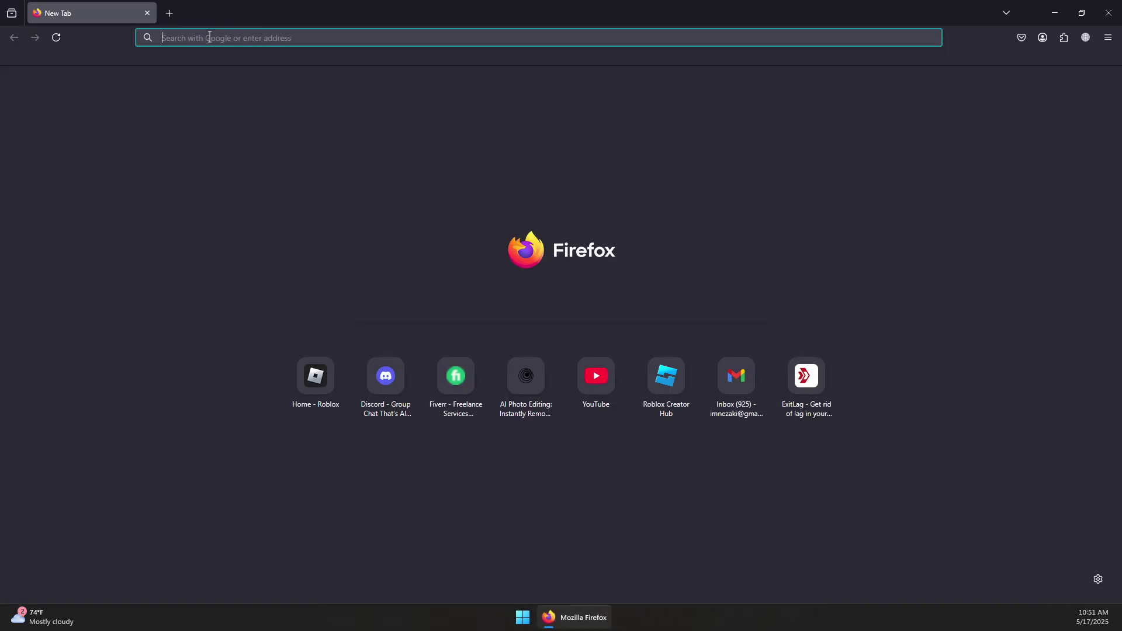
Bring up the IObit Unlocker download page by searching the web for io bit unlocker, and minimize the browser
{"action": "left_click", "coordinate": [210, 37]}
{"action": "type", "text": "io"}
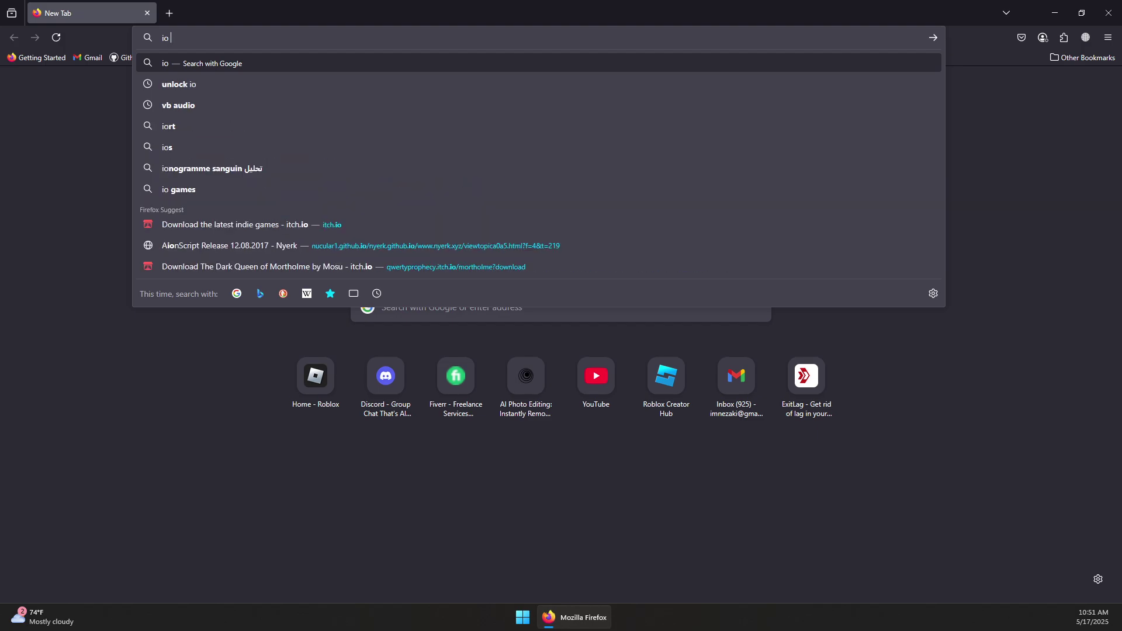
{"action": "type", "text": " bit unlocker"}
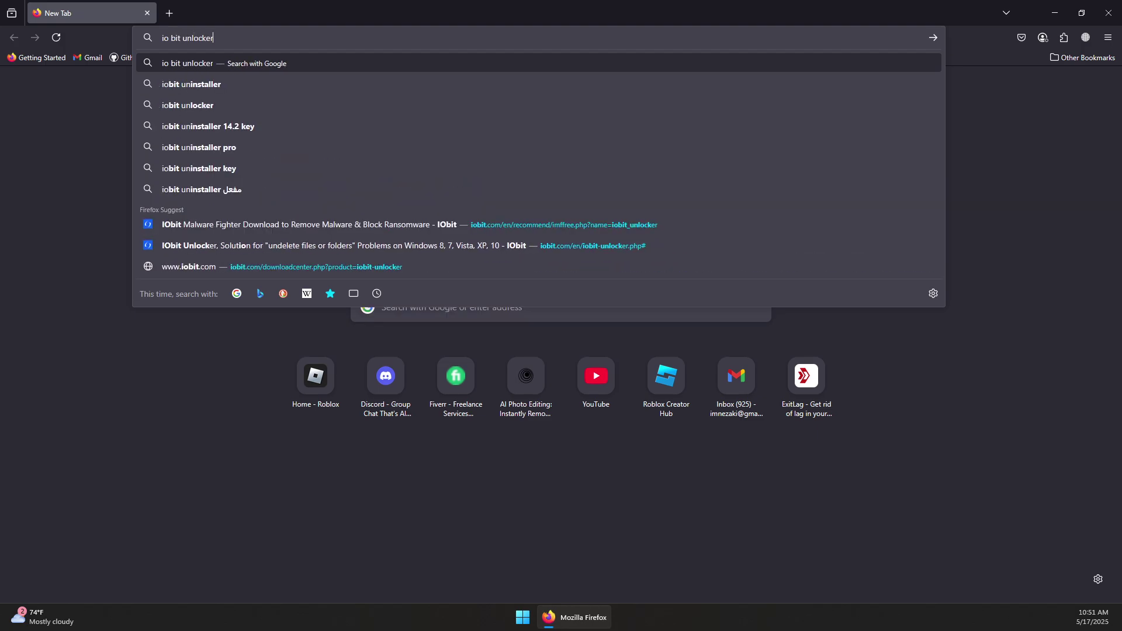
{"action": "key", "text": "Return"}
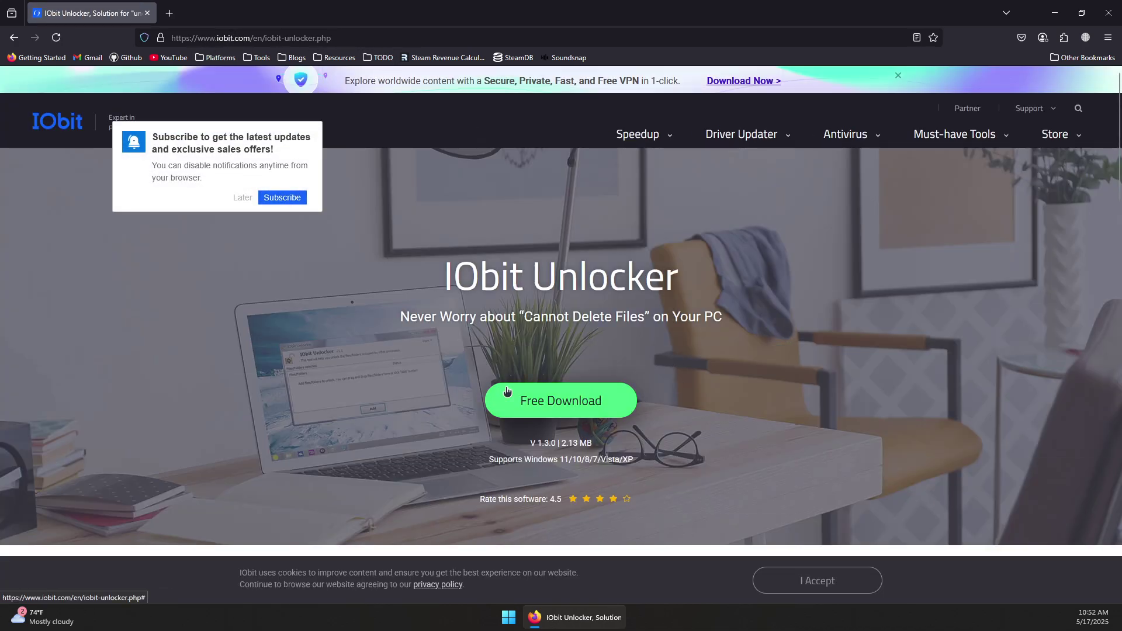
{"action": "scroll", "coordinate": [602, 371], "scroll_direction": "down", "scroll_amount": 1}
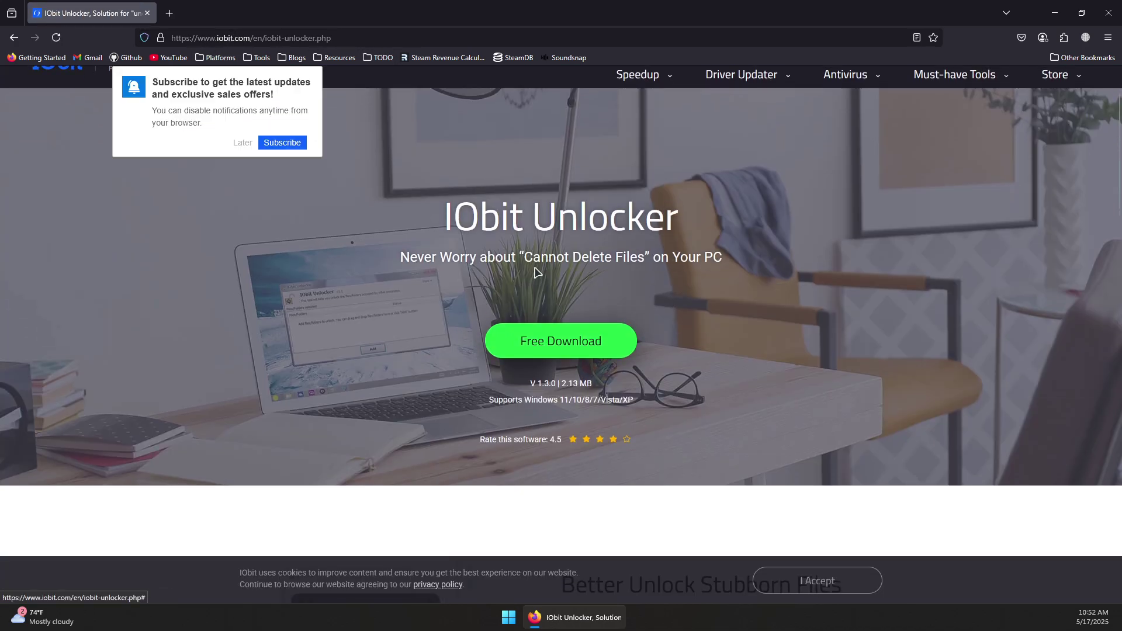
{"action": "left_click", "coordinate": [1055, 13]}
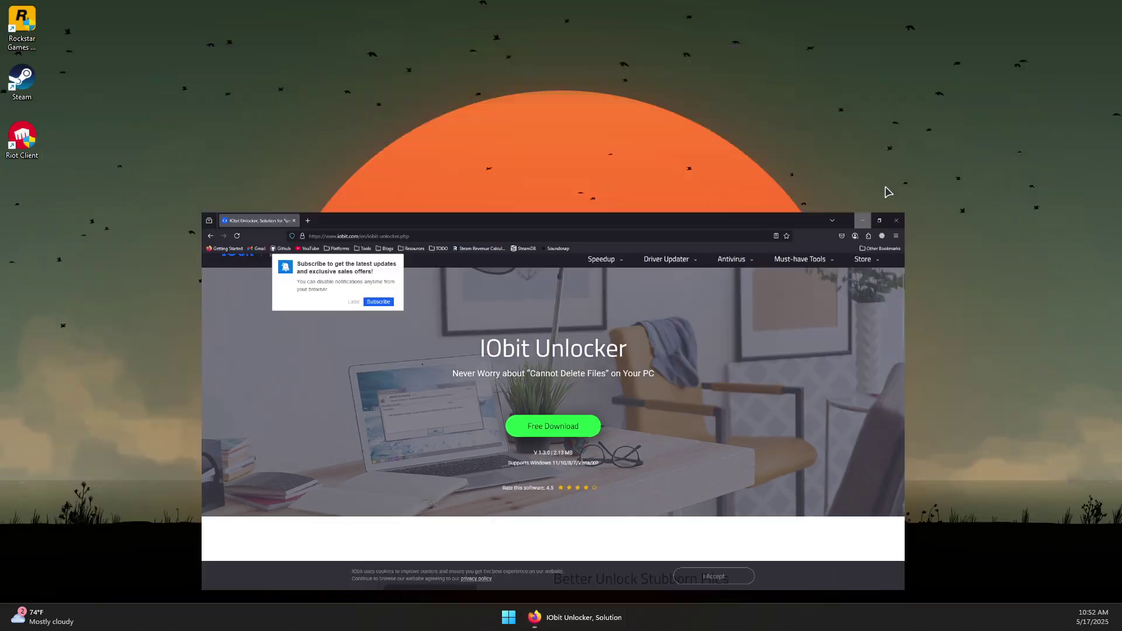
Open File Explorer at Local Disk (C:), look inside the Riot Games folder, and return to the drive's root
{"action": "left_click", "coordinate": [508, 617]}
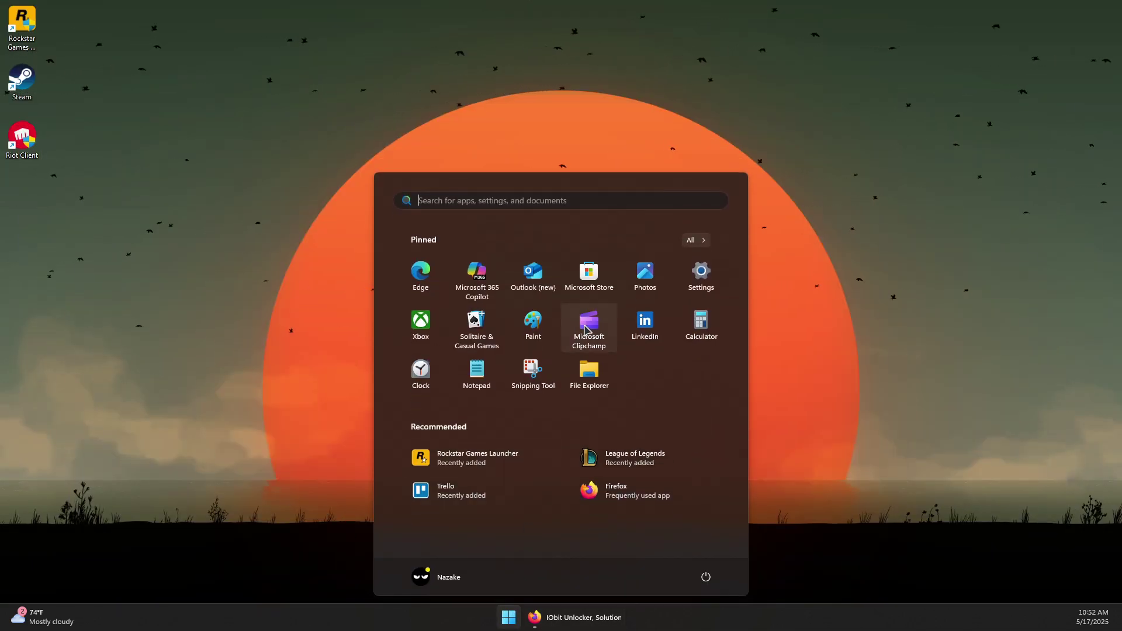
{"action": "left_click", "coordinate": [588, 368]}
{"action": "double_click", "coordinate": [328, 168]}
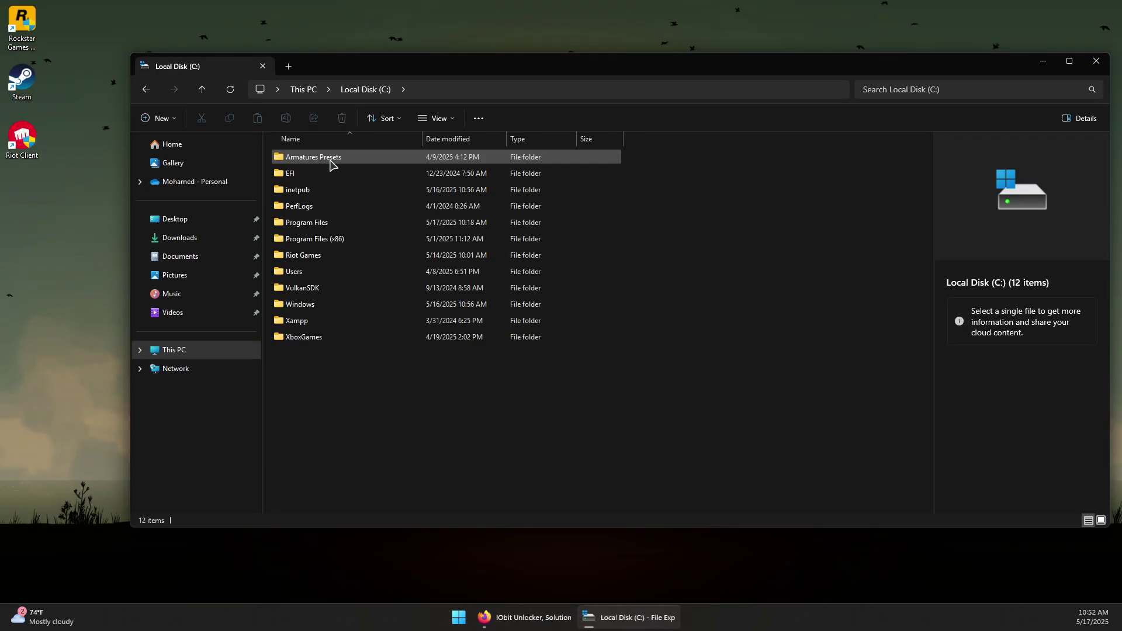
{"action": "double_click", "coordinate": [366, 255]}
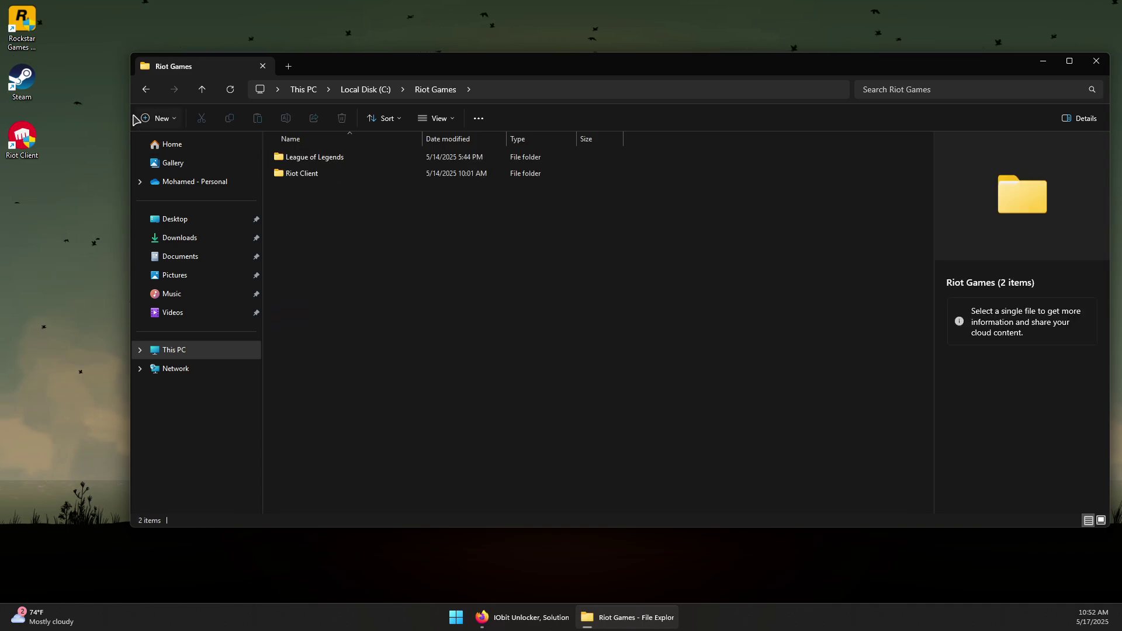
{"action": "left_click", "coordinate": [146, 89]}
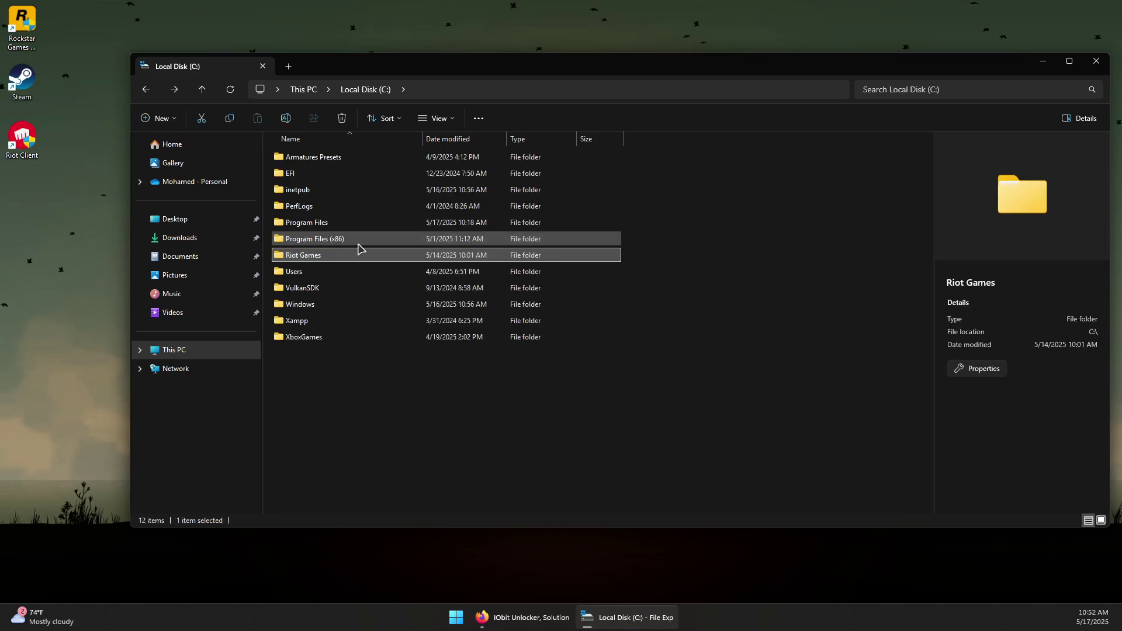
Open the Riot Games folder in IObit Unlocker from File Explorer and arrange both windows with the unlocker in front
{"action": "right_click", "coordinate": [305, 258]}
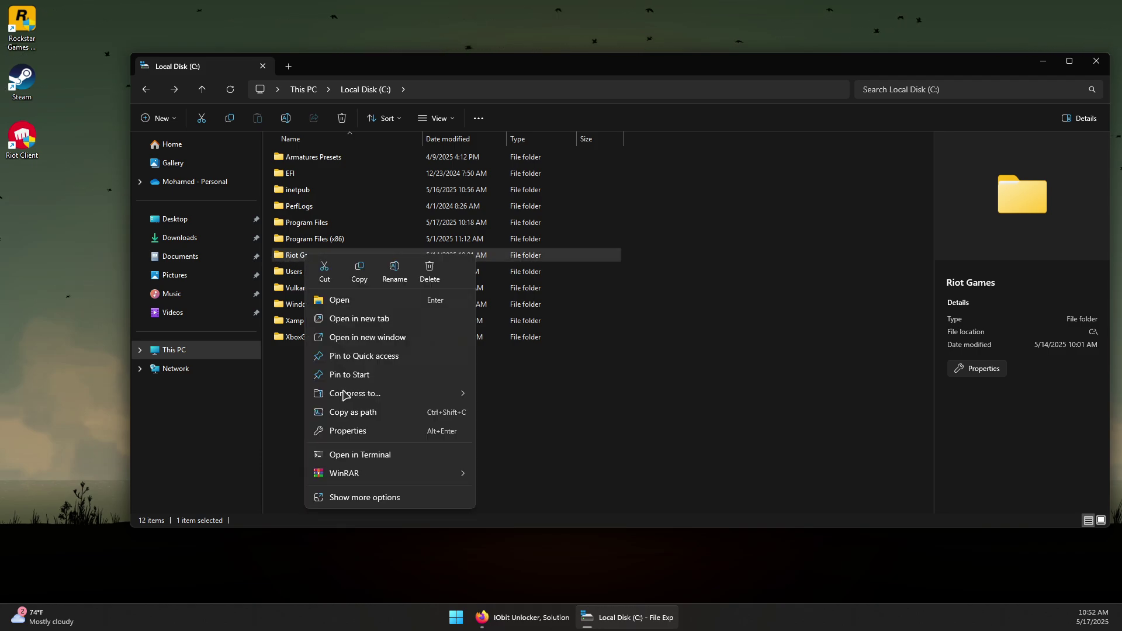
{"action": "left_click", "coordinate": [354, 501]}
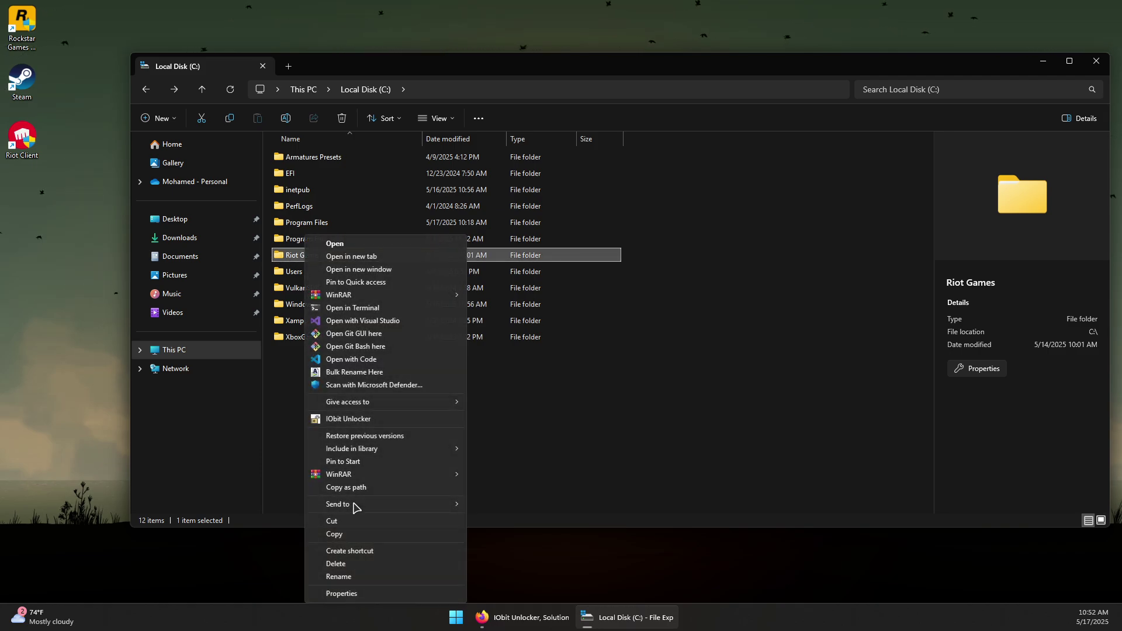
{"action": "left_click", "coordinate": [367, 419]}
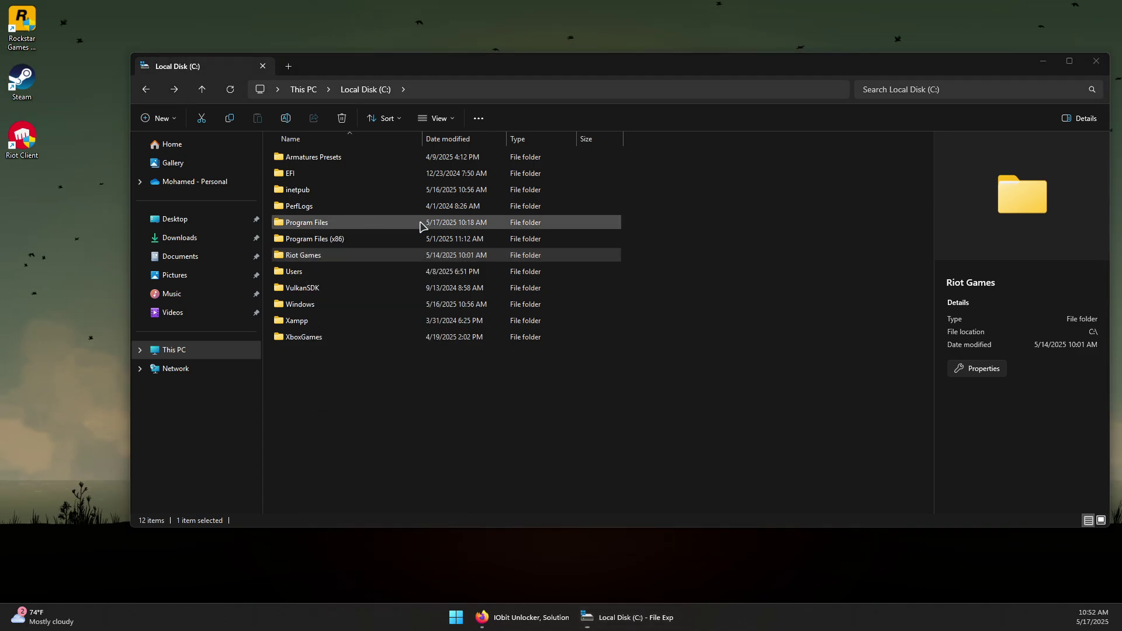
{"action": "left_click_drag", "start_coordinate": [184, 238], "coordinate": [706, 240]}
{"action": "left_click_drag", "start_coordinate": [524, 70], "coordinate": [457, 49]}
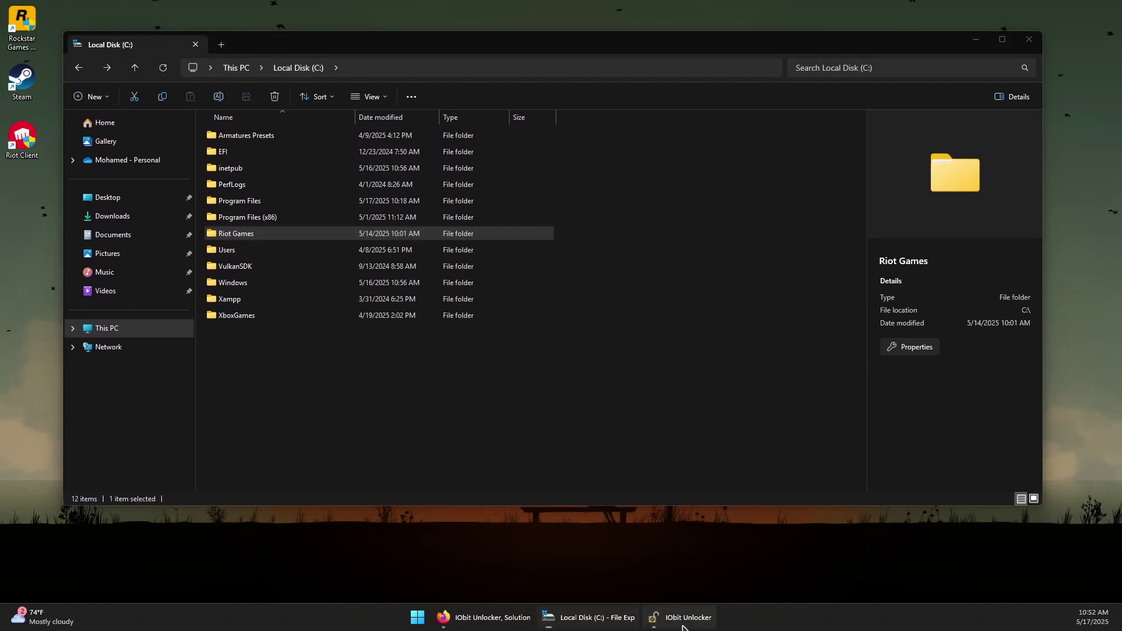
{"action": "key", "text": "alt+Tab"}
Enable Forced Mode for the Riot Games folder, view the available unlock actions, and close IObit Unlocker without running one
{"action": "left_click", "coordinate": [538, 345]}
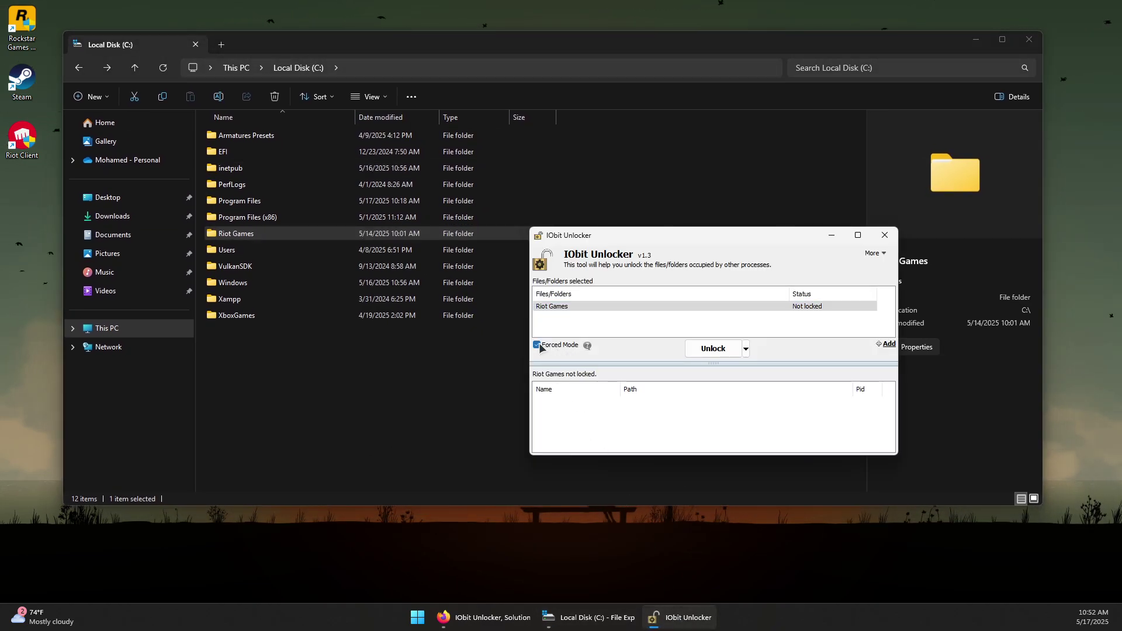
{"action": "left_click", "coordinate": [746, 348]}
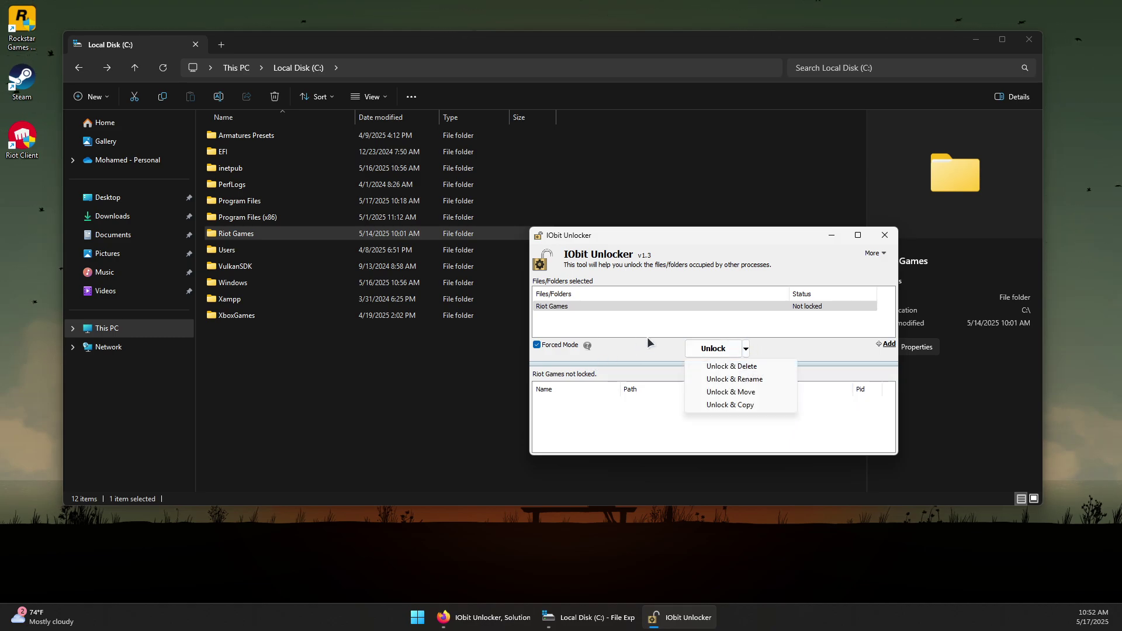
{"action": "left_click", "coordinate": [626, 343]}
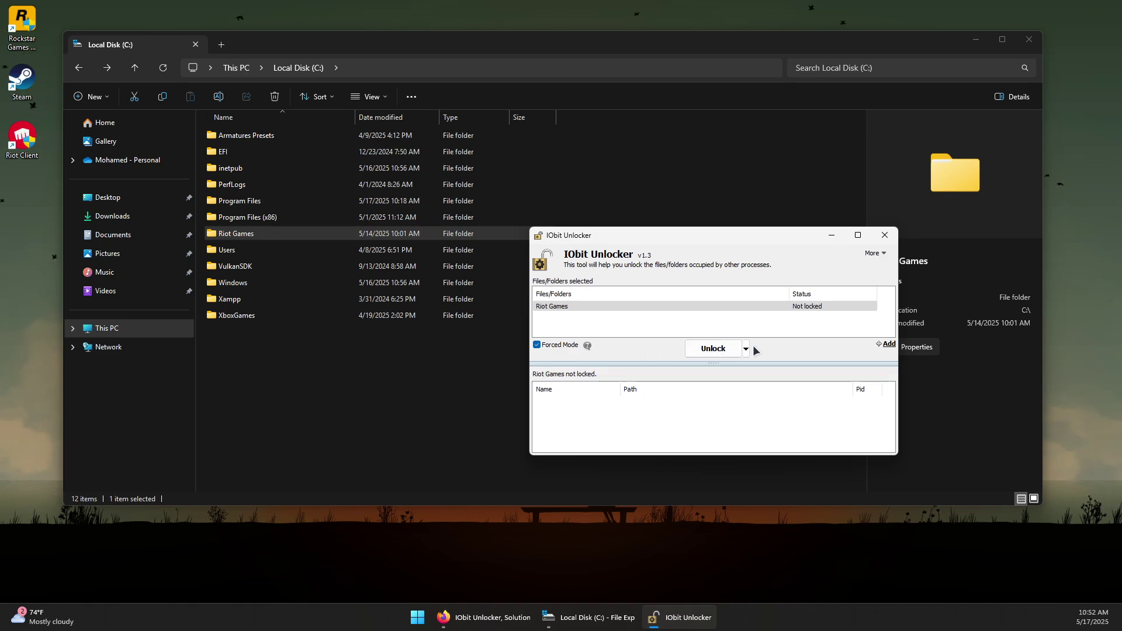
{"action": "left_click", "coordinate": [884, 236]}
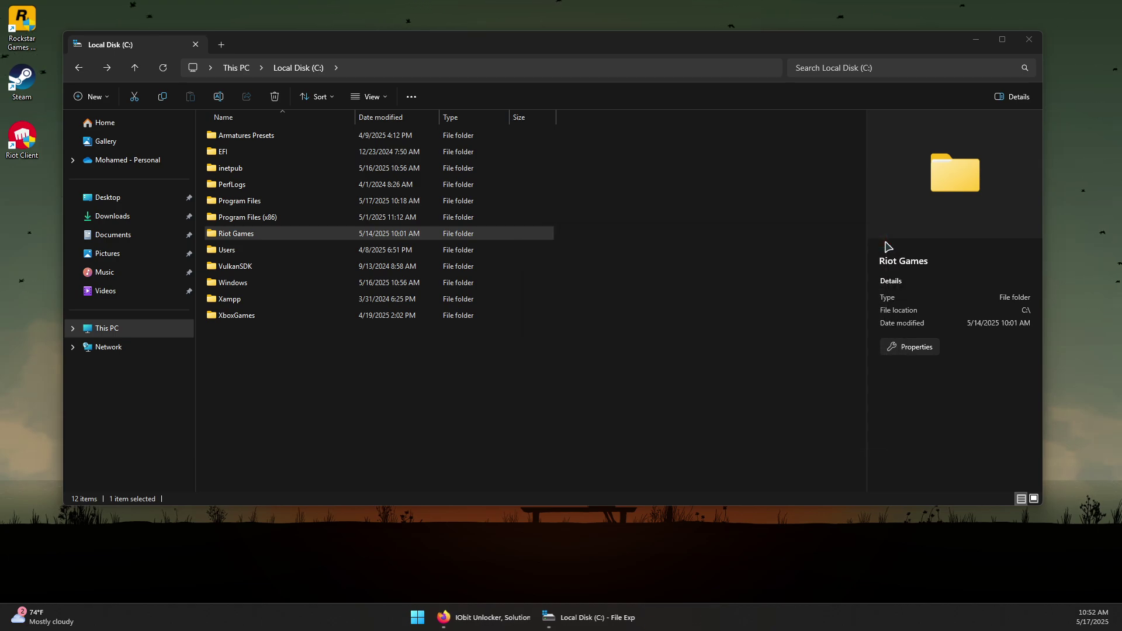